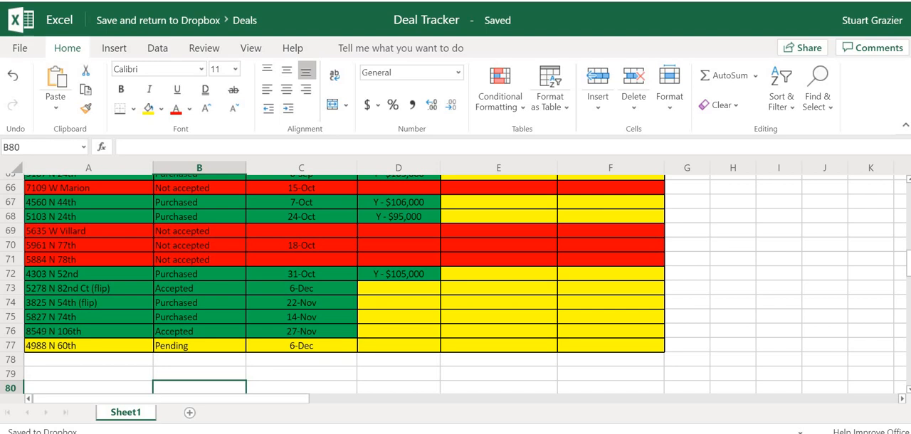
# Step: Examine the statuses, dates and colour coding of the deals in the Deal Tracker sheet, down to row 77
pyautogui.scroll(13, 456, 285)
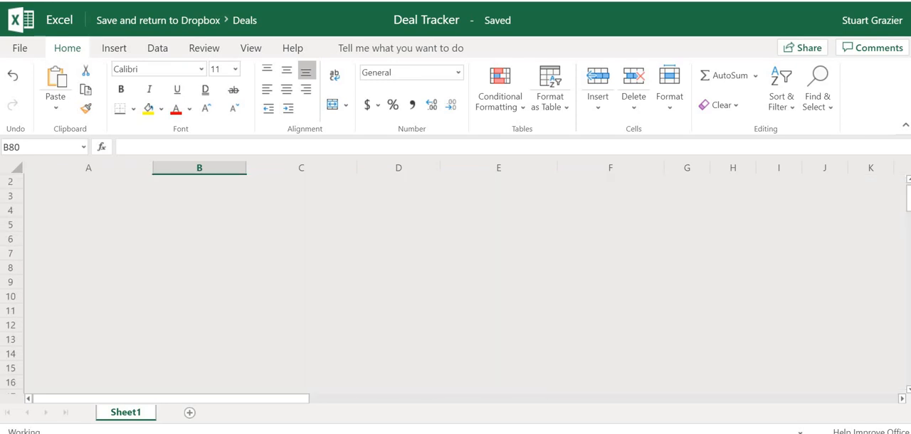
pyautogui.scroll(-8, 456, 284)
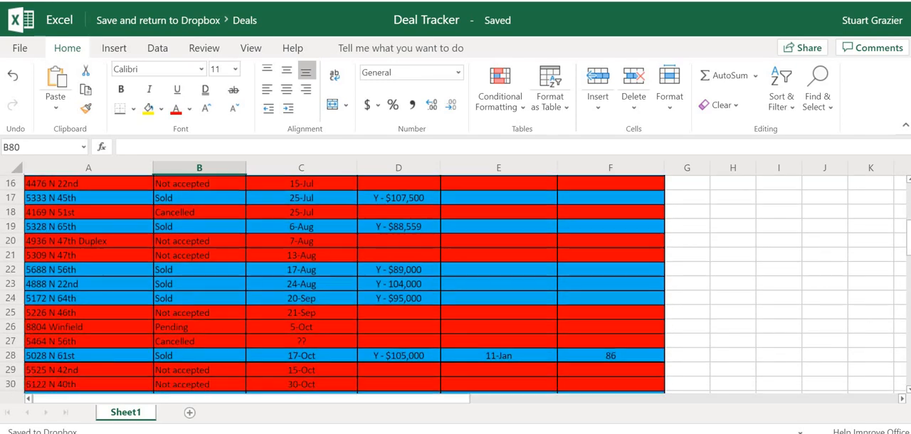
pyautogui.scroll(-3, 456, 285)
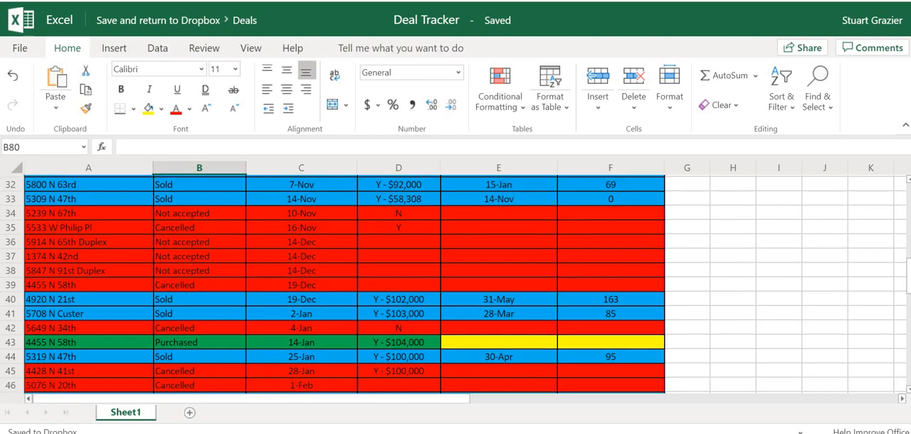
pyautogui.scroll(-1, 456, 285)
pyautogui.scroll(-3, 456, 285)
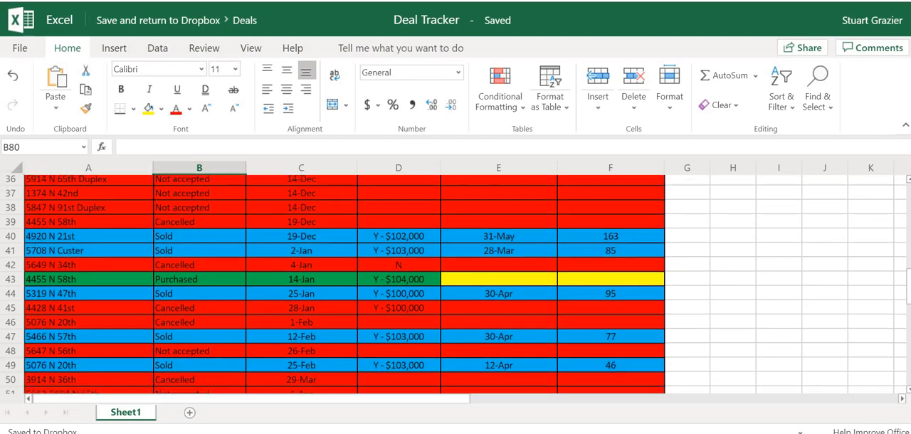
pyautogui.scroll(-1, 456, 285)
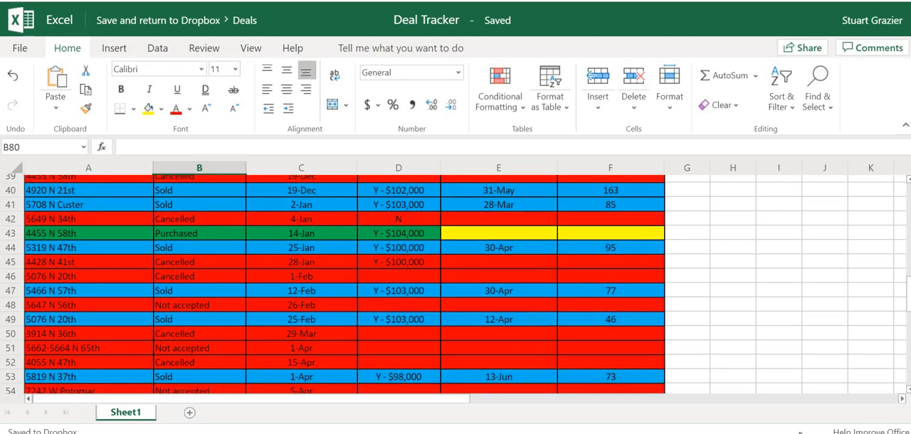
pyautogui.scroll(-4, 456, 285)
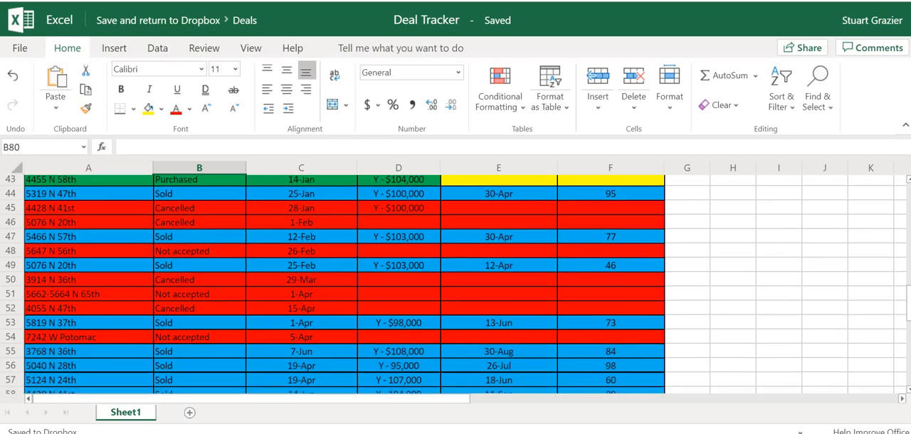
pyautogui.scroll(-8, 456, 285)
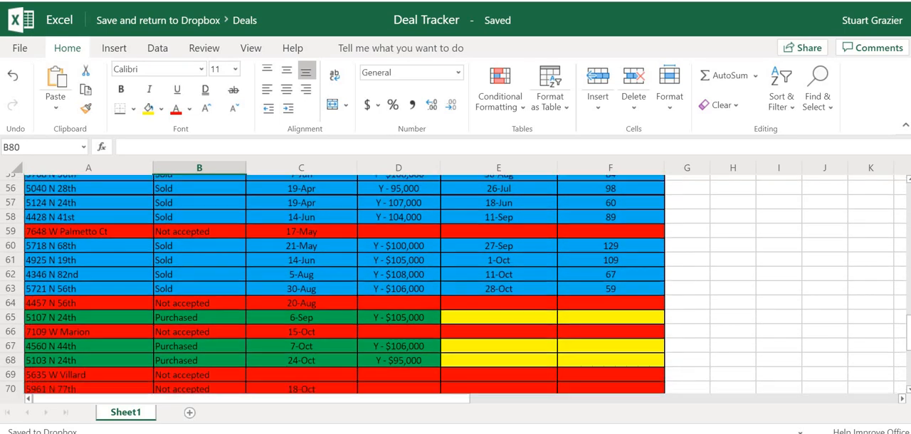
pyautogui.scroll(-1, 455, 285)
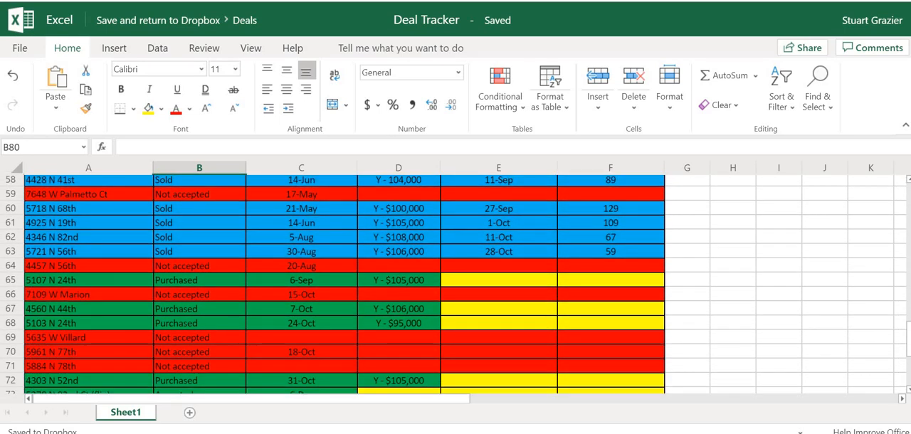
pyautogui.scroll(-2, 455, 285)
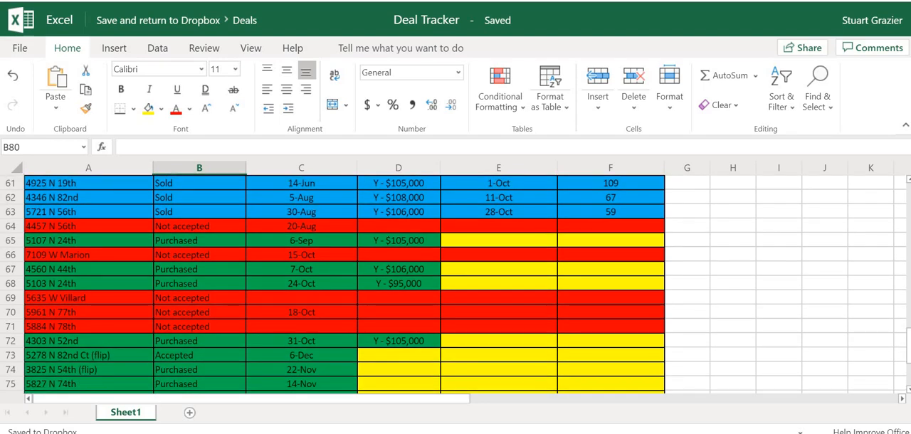
pyautogui.scroll(-3, 906, 359)
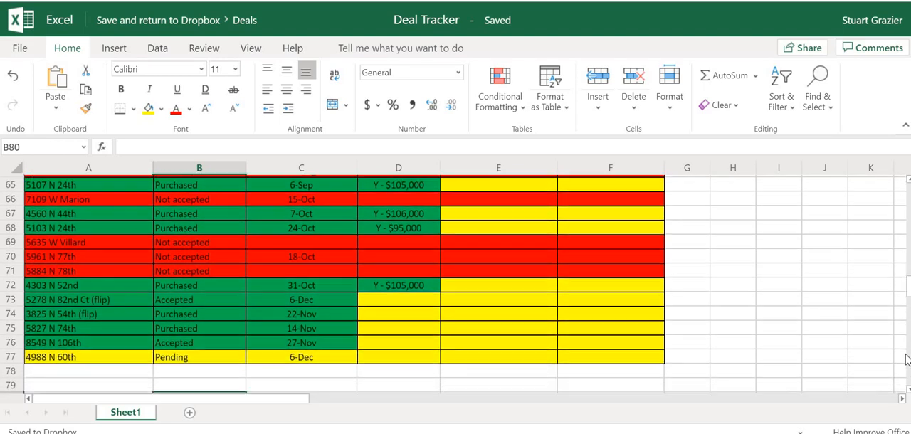
pyautogui.scroll(-1, 907, 358)
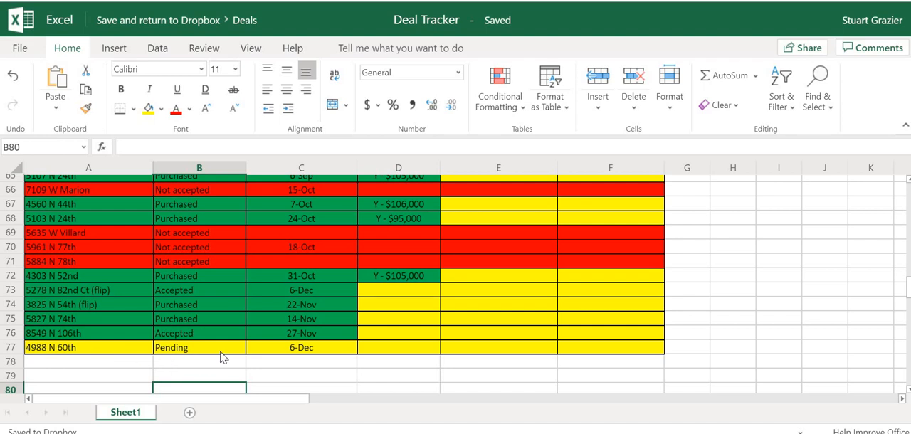
# Step: Change the deal status in cell B77 to Accepted
pyautogui.click(195, 355)
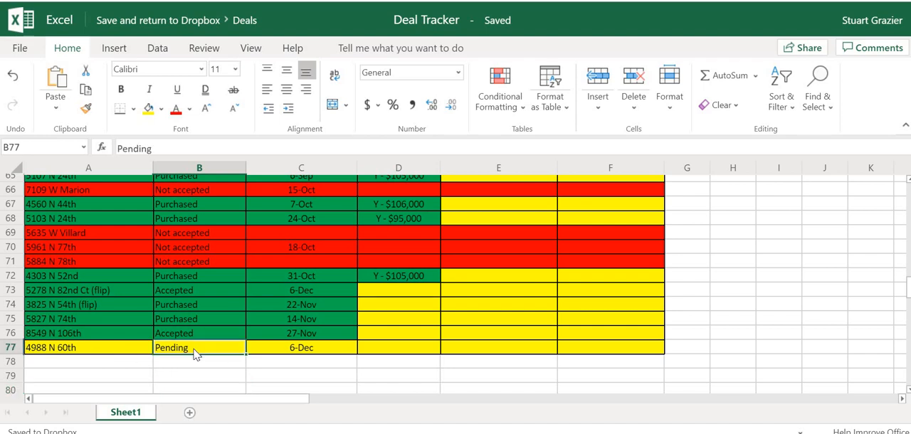
pyautogui.write('Accepted')
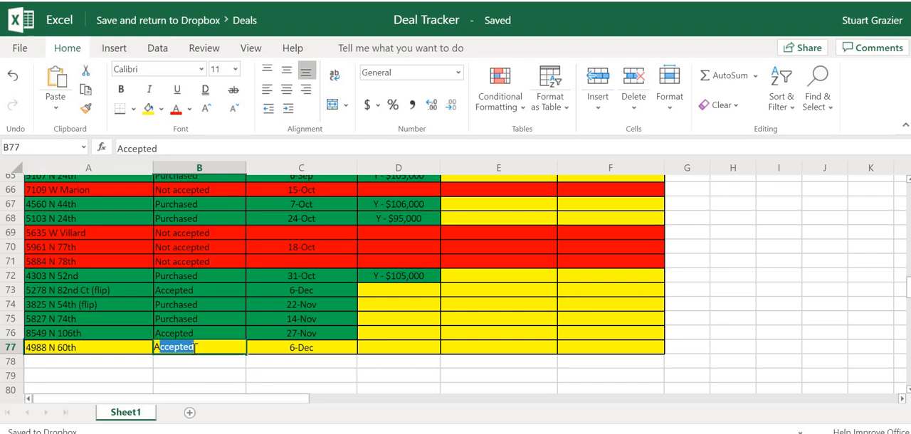
pyautogui.click(204, 378)
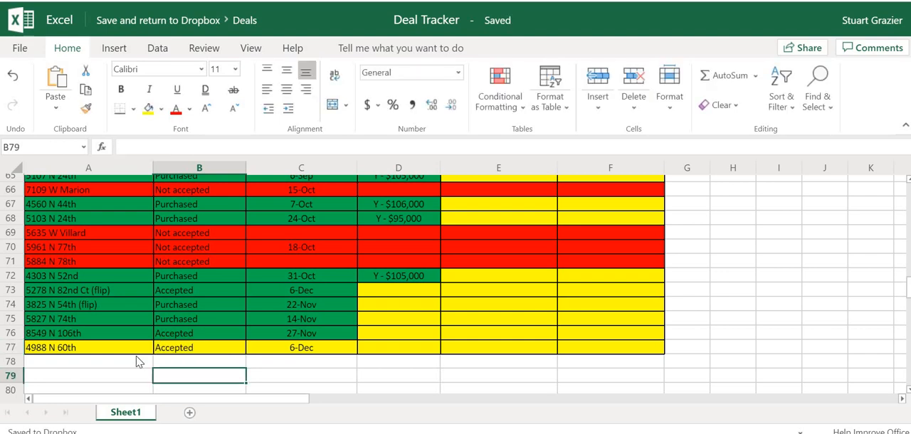
# Step: Fill cells A77:C77 with the standard green colour used for the accepted deals above
pyautogui.click(116, 352)
pyautogui.moveTo(189, 352); pyautogui.dragTo(275, 352)
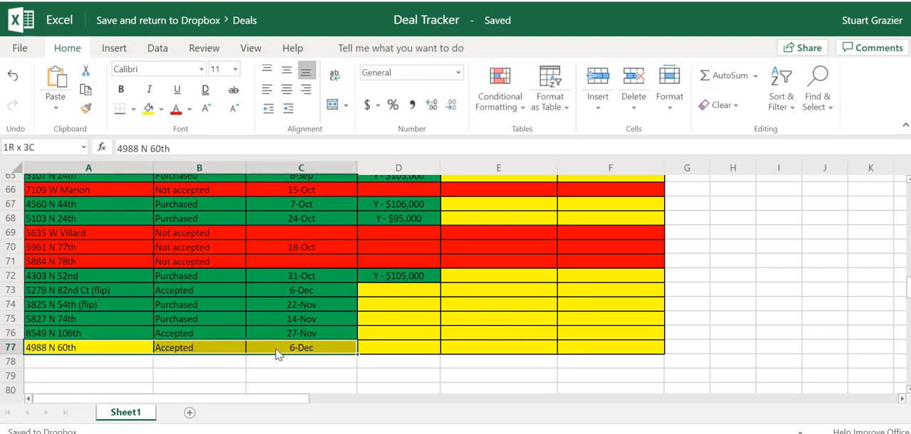
pyautogui.click(161, 109)
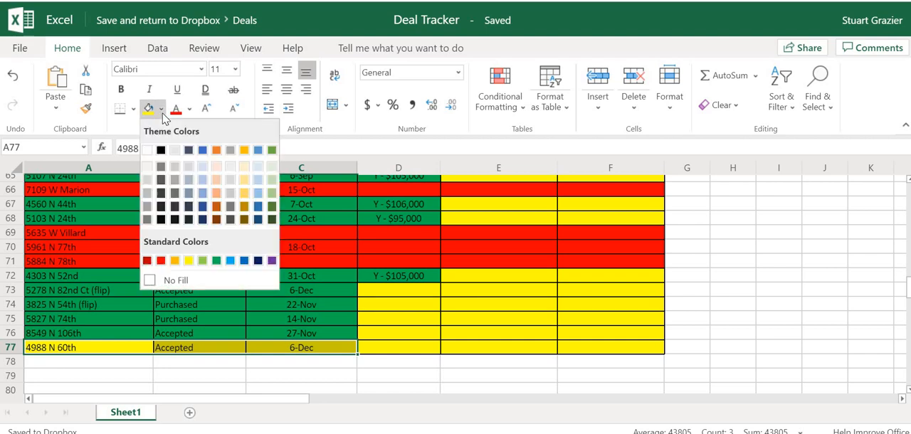
pyautogui.click(221, 261)
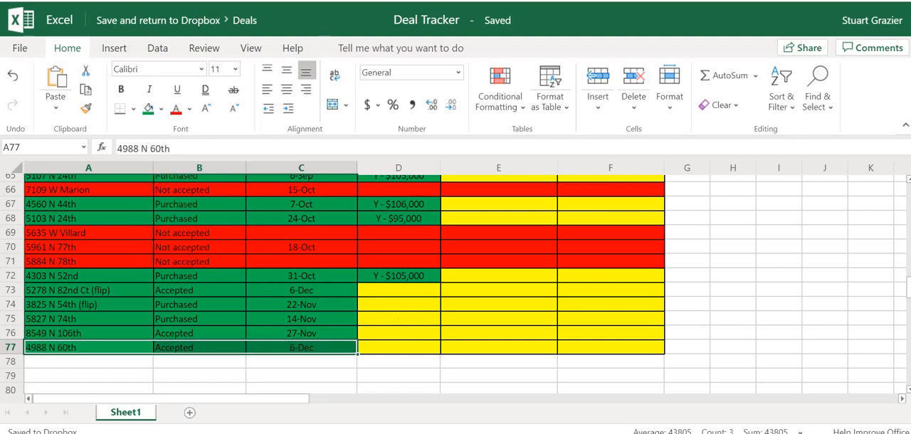
# Step: Switch to Asana, look through the projects on the Home page, and open the fifth one under Recent Projects
pyautogui.click(228, 1)
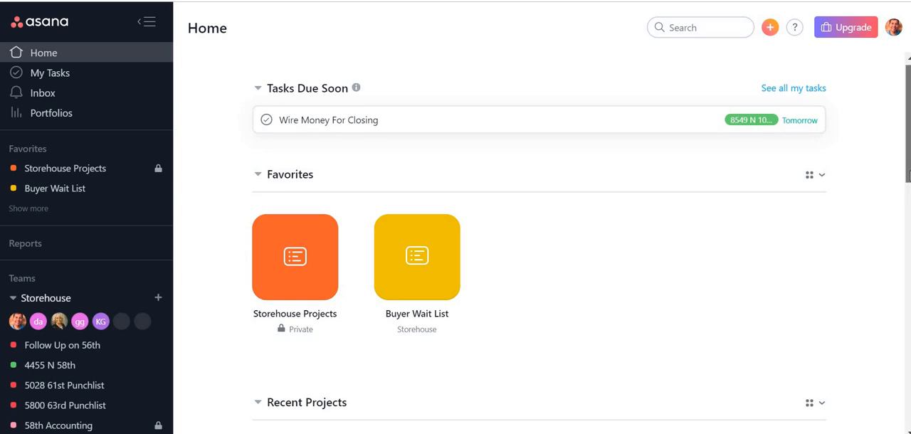
pyautogui.moveTo(909, 174); pyautogui.dragTo(908, 209)
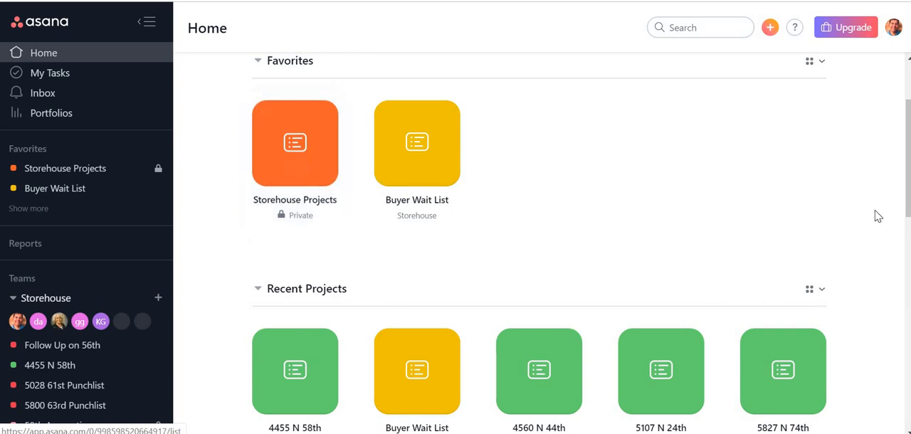
pyautogui.moveTo(909, 190); pyautogui.dragTo(909, 246)
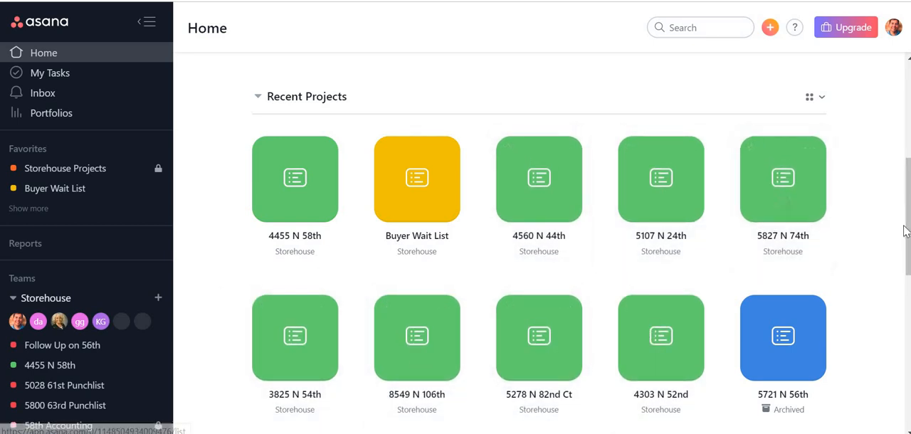
pyautogui.moveTo(909, 235); pyautogui.dragTo(909, 301)
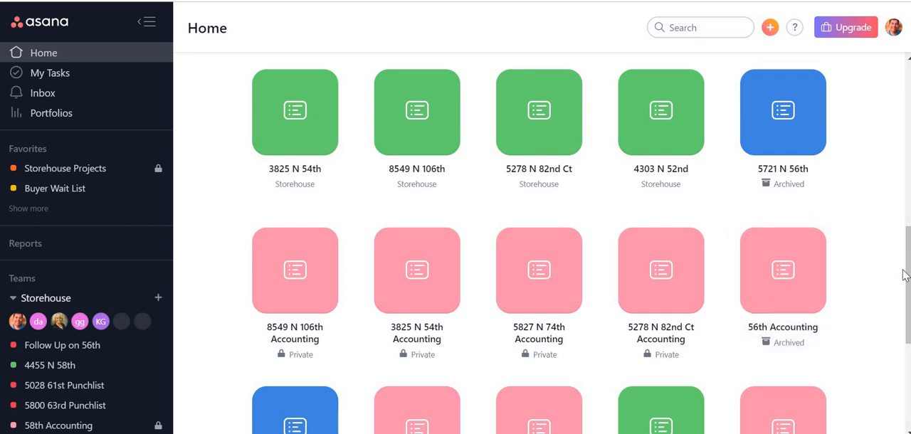
pyautogui.moveTo(910, 276); pyautogui.dragTo(898, 201)
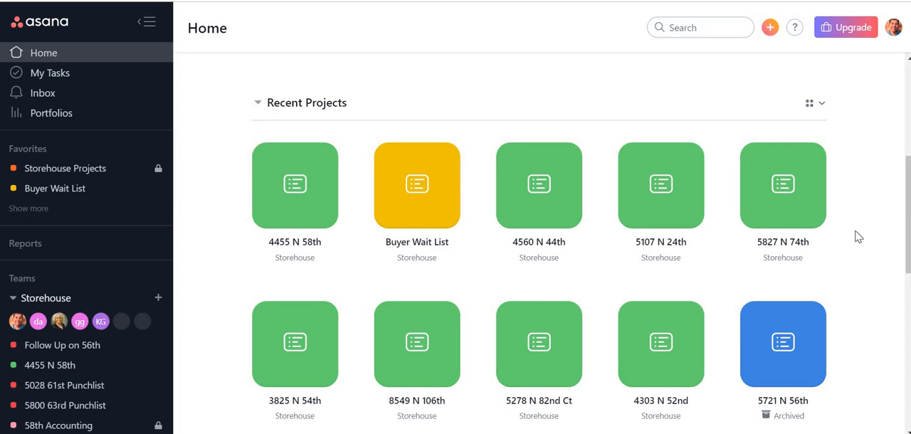
pyautogui.click(753, 215)
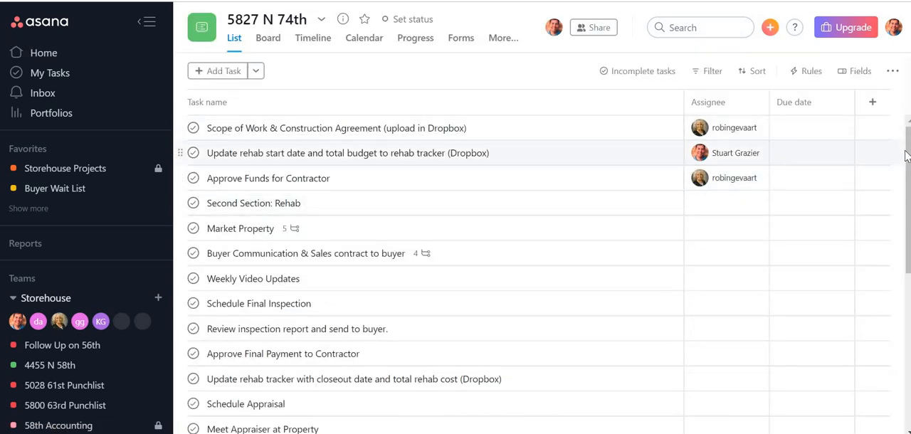
# Step: Show all tasks of the project, including completed ones, and review the checklist with its assignees and due dates
pyautogui.click(639, 80)
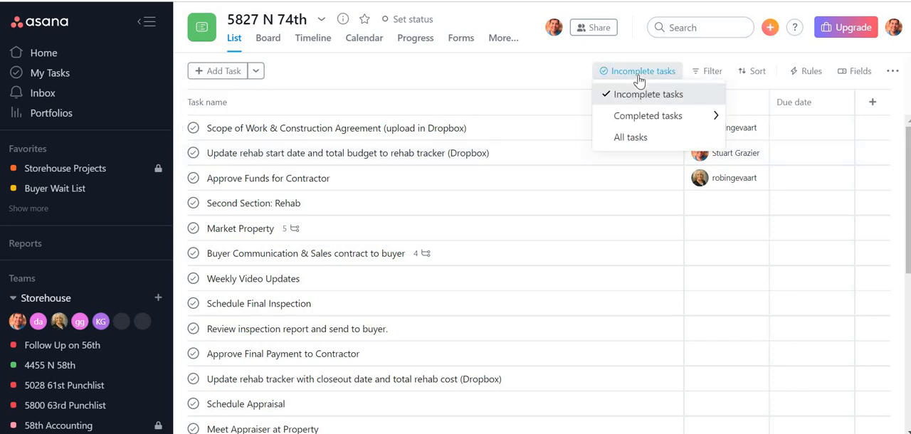
pyautogui.click(627, 140)
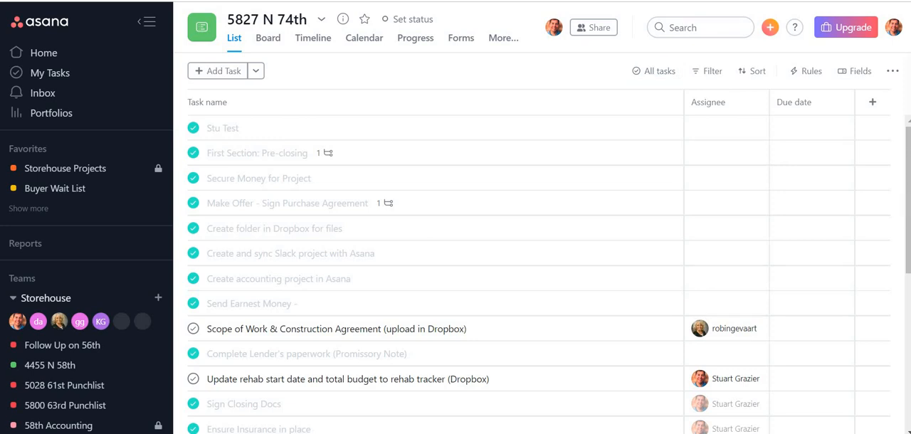
pyautogui.moveTo(909, 216); pyautogui.dragTo(908, 271)
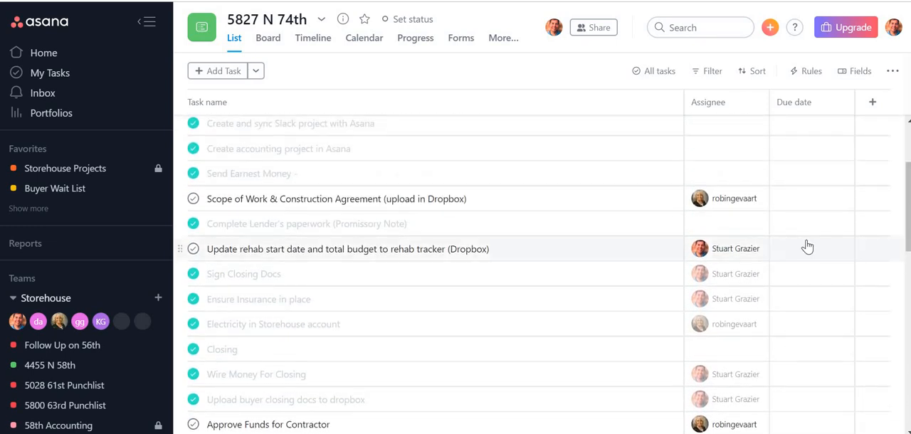
pyautogui.moveTo(723, 204)
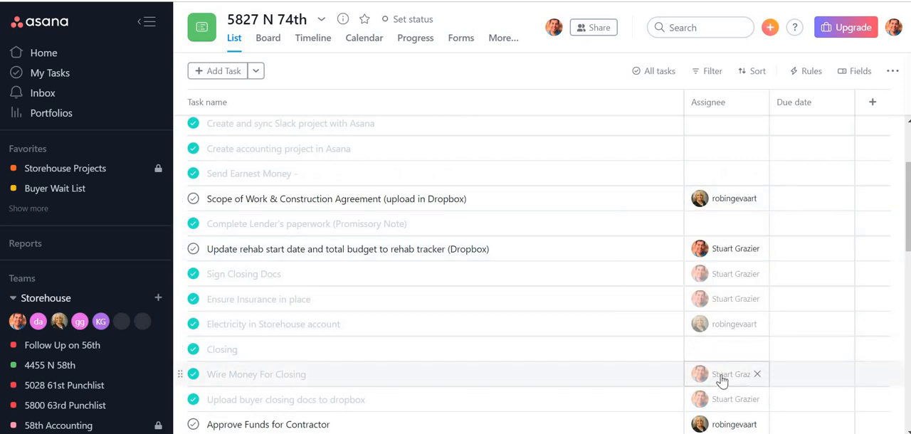
pyautogui.moveTo(723, 381)
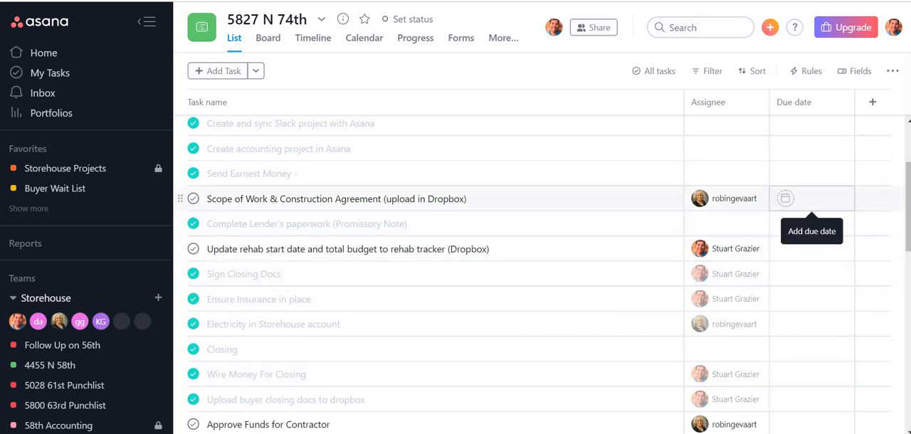
pyautogui.scroll(-7, 541, 274)
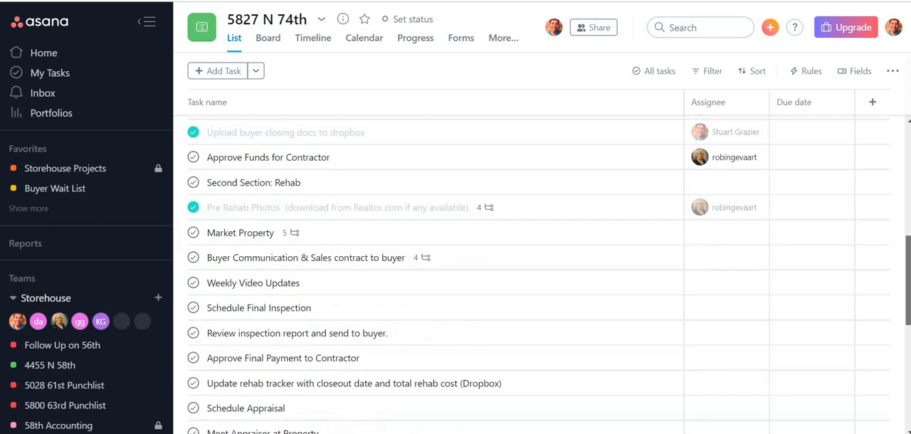
pyautogui.moveTo(909, 349); pyautogui.dragTo(909, 174)
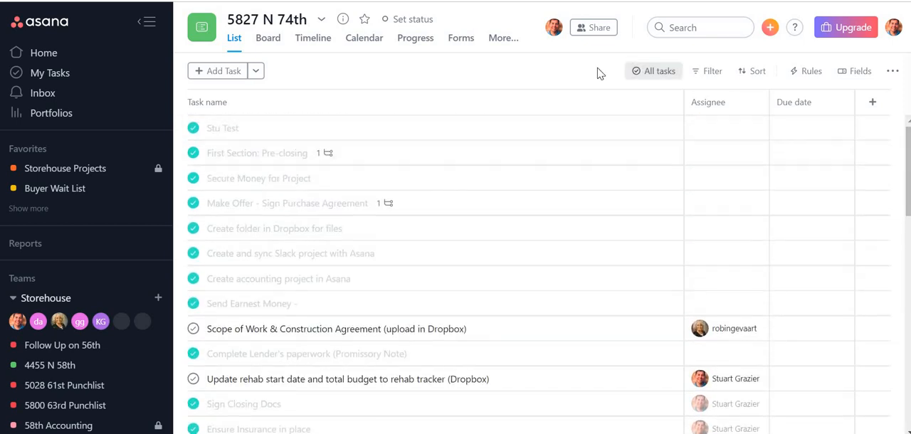
# Step: Duplicate the project with task descriptions, subtasks, attachments and tags, naming the copy with the property address from tracker row 77
pyautogui.click(322, 21)
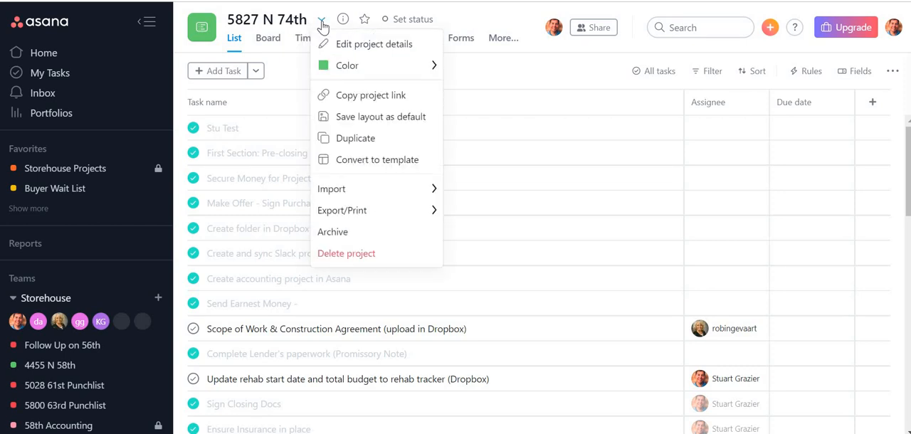
pyautogui.click(359, 141)
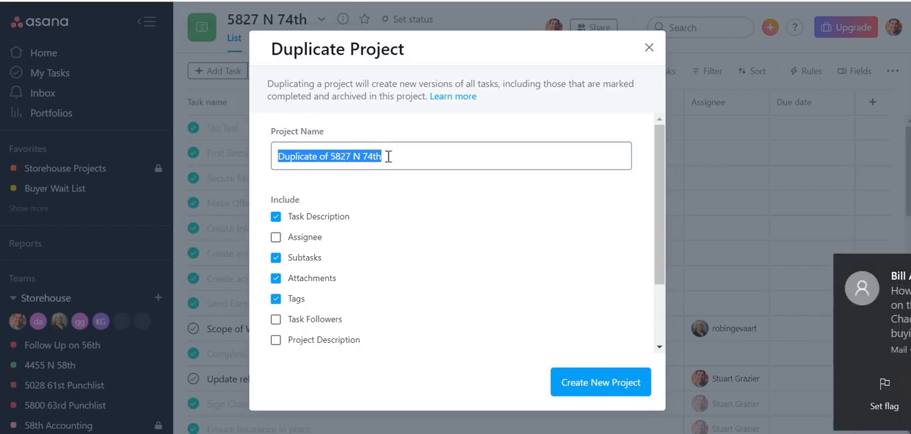
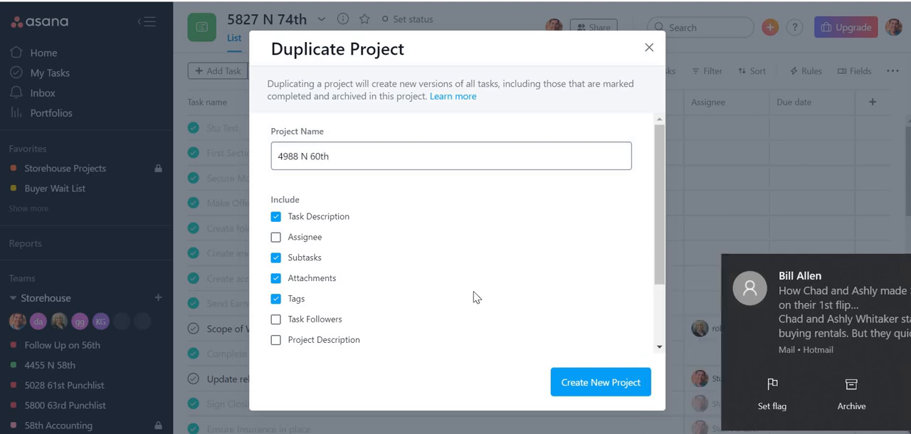
pyautogui.click(584, 390)
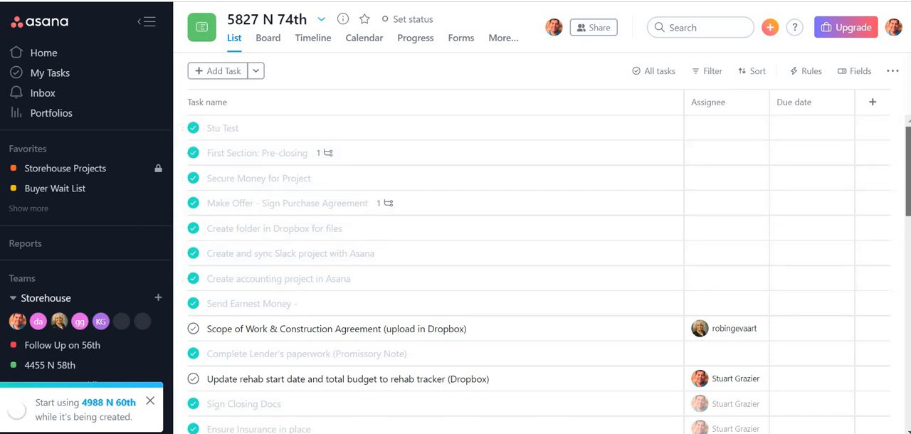
# Step: Open the newly duplicated project and show all of its tasks, including completed ones
pyautogui.scroll(-4, 456, 275)
pyautogui.scroll(-6, 456, 274)
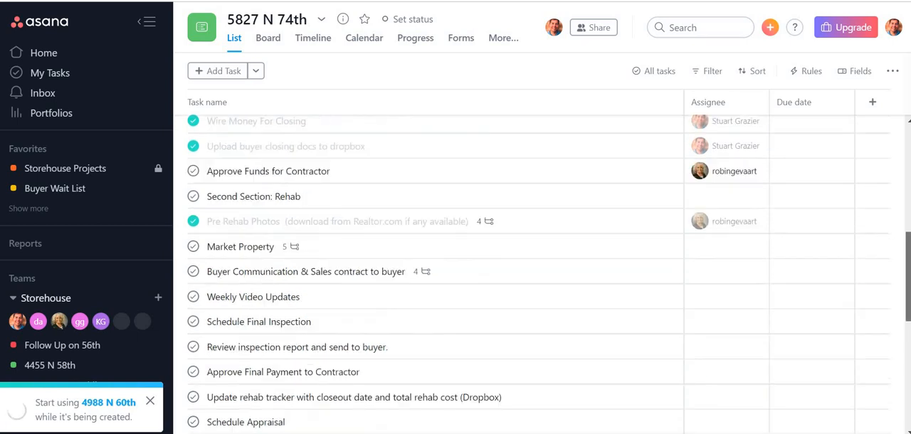
pyautogui.scroll(-1, 456, 274)
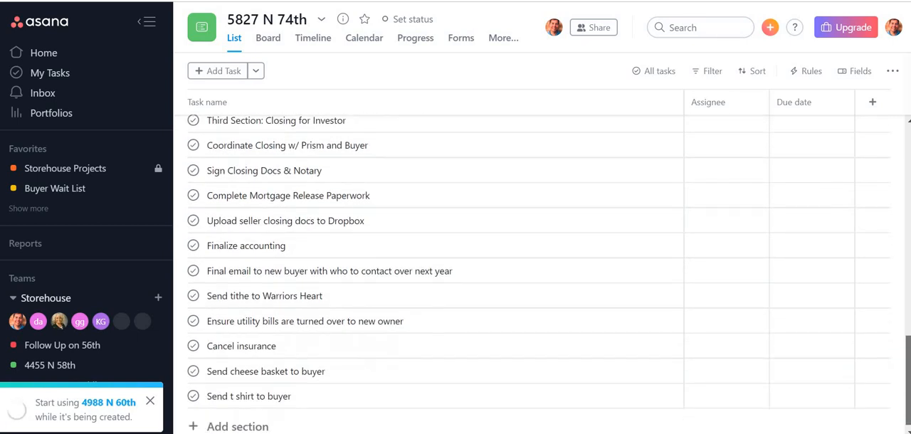
pyautogui.scroll(10, 456, 274)
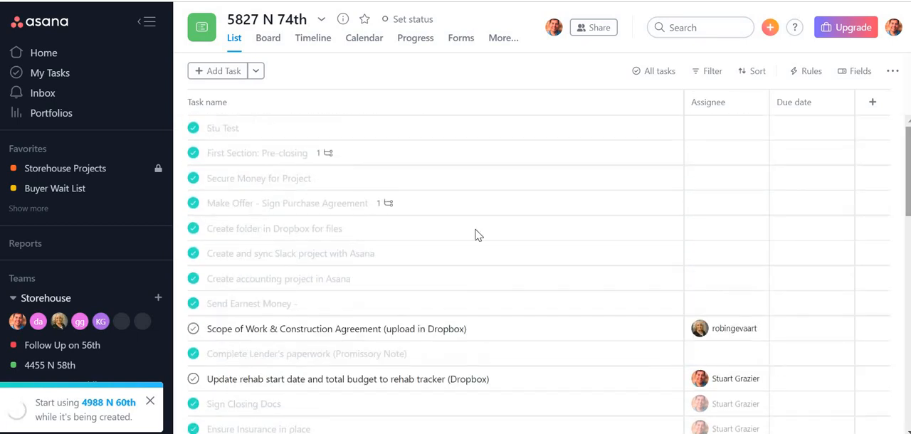
pyautogui.click(100, 405)
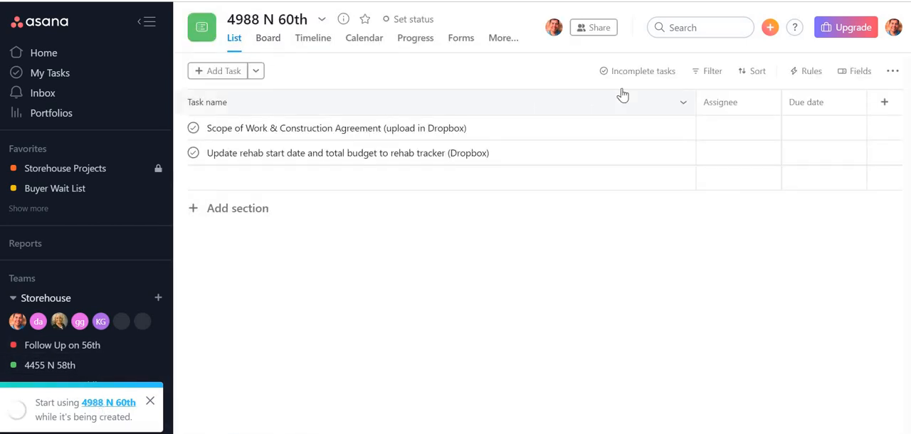
pyautogui.click(646, 76)
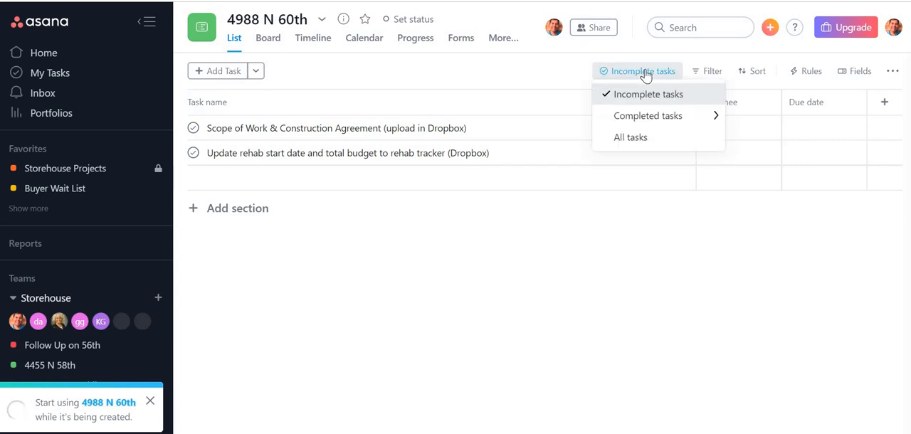
pyautogui.click(632, 139)
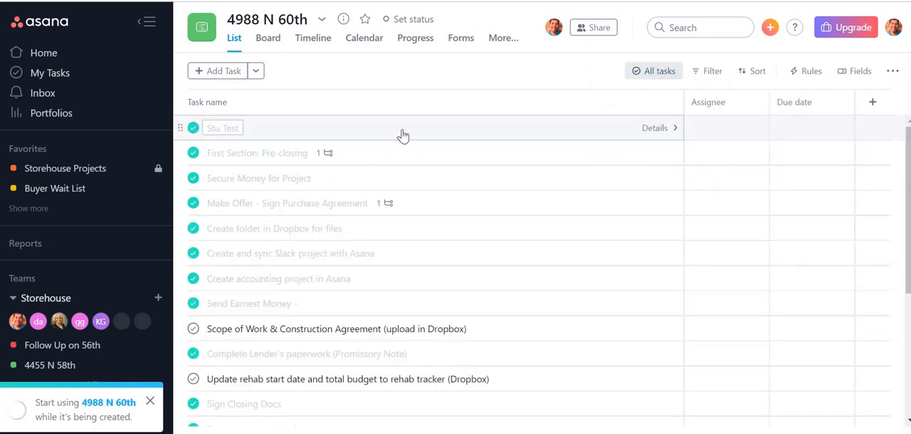
# Step: Mark the completed pre-closing tasks as incomplete, from "First Section: Pre-closing" through "Sign Closing Docs", leaving "Stu Test" completed
pyautogui.click(194, 154)
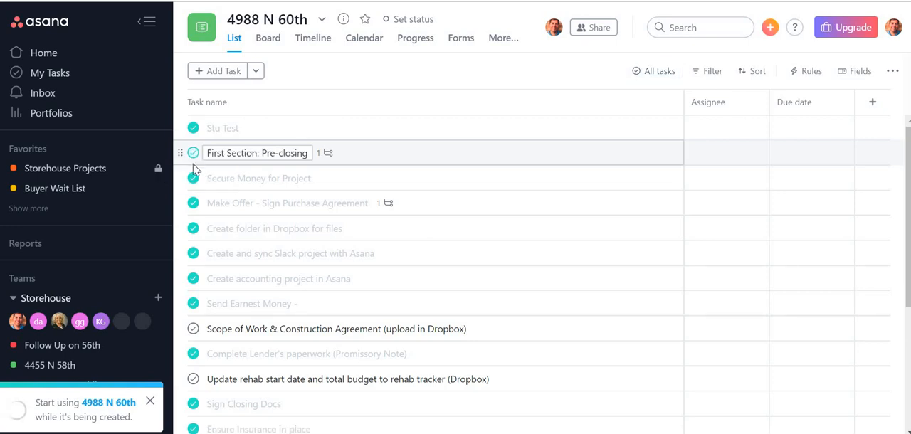
pyautogui.click(193, 178)
pyautogui.click(192, 205)
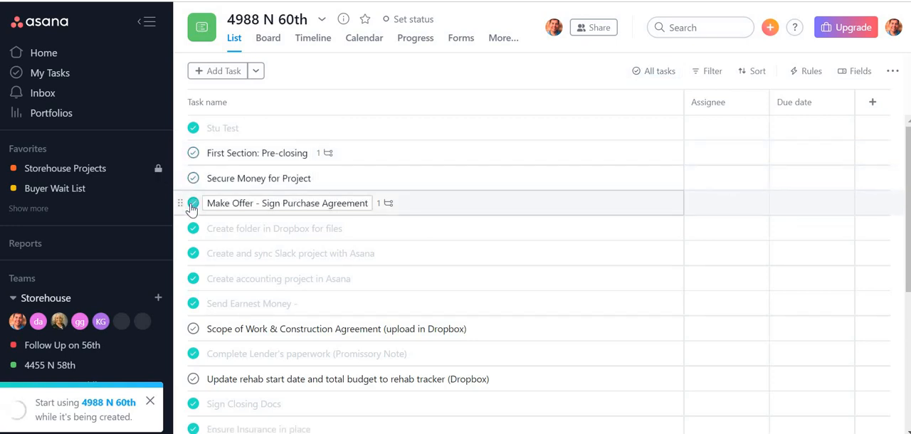
pyautogui.click(193, 230)
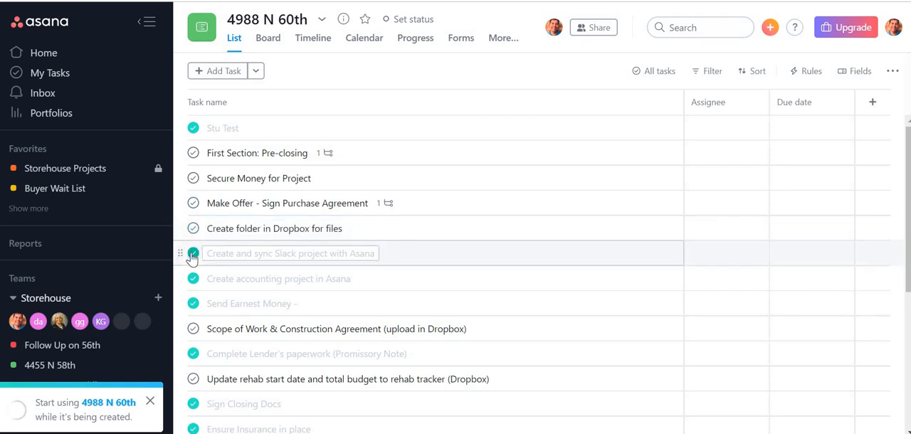
pyautogui.click(193, 254)
pyautogui.click(193, 279)
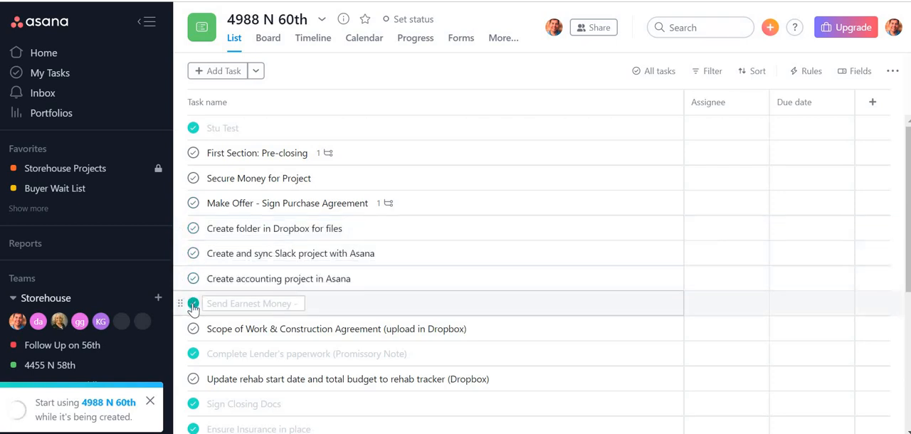
pyautogui.click(193, 304)
pyautogui.click(192, 354)
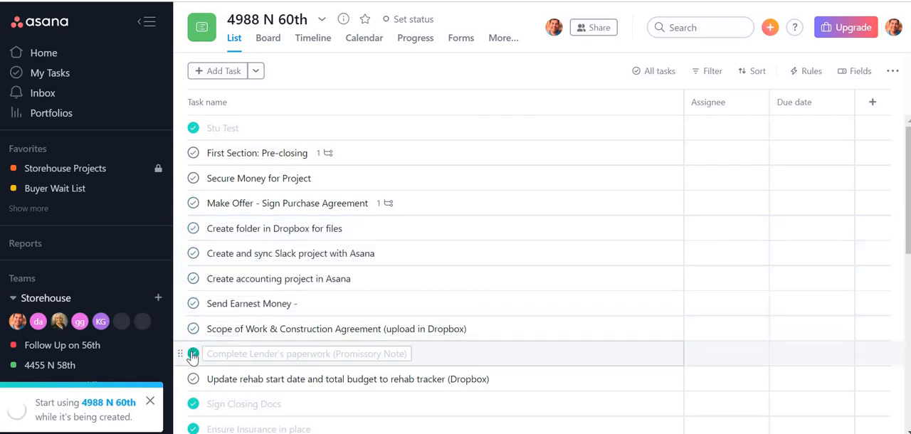
pyautogui.click(193, 404)
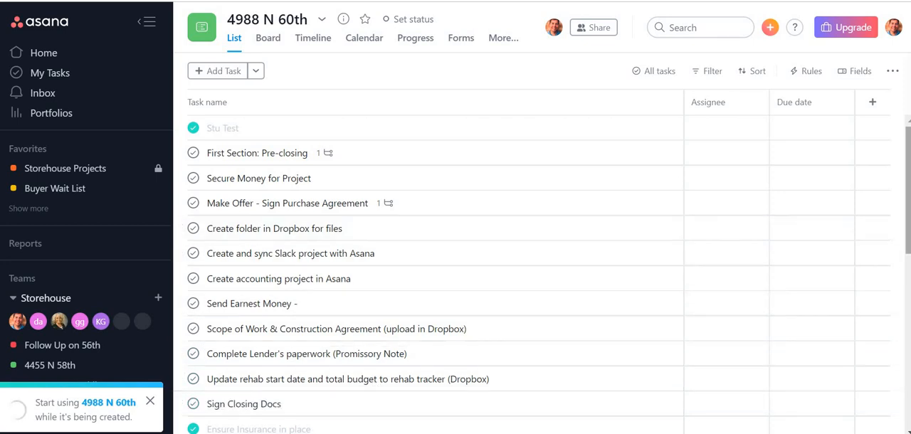
# Step: Mark the remaining completed tasks as incomplete, from "Ensure Insurance in place" through "Upload buyer closing docs to dropbox", plus "Pre Rehab Photos"
pyautogui.scroll(-3, 193, 255)
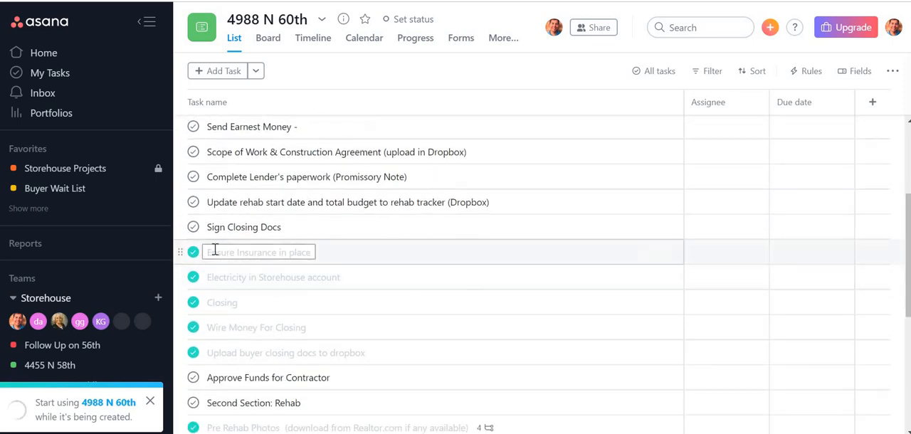
pyautogui.click(193, 254)
pyautogui.click(193, 277)
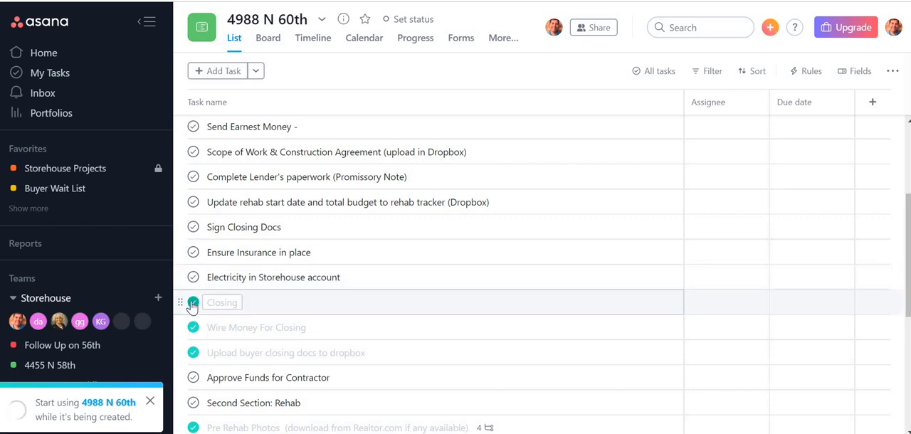
pyautogui.click(193, 302)
pyautogui.click(193, 328)
pyautogui.click(193, 352)
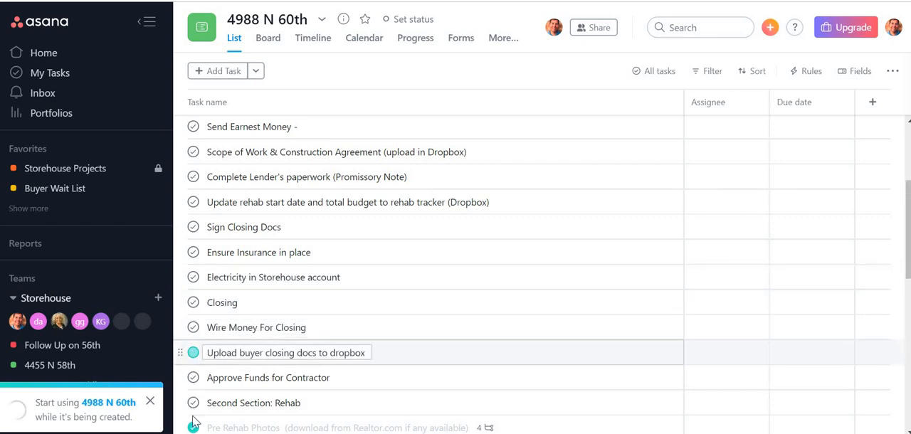
pyautogui.click(193, 428)
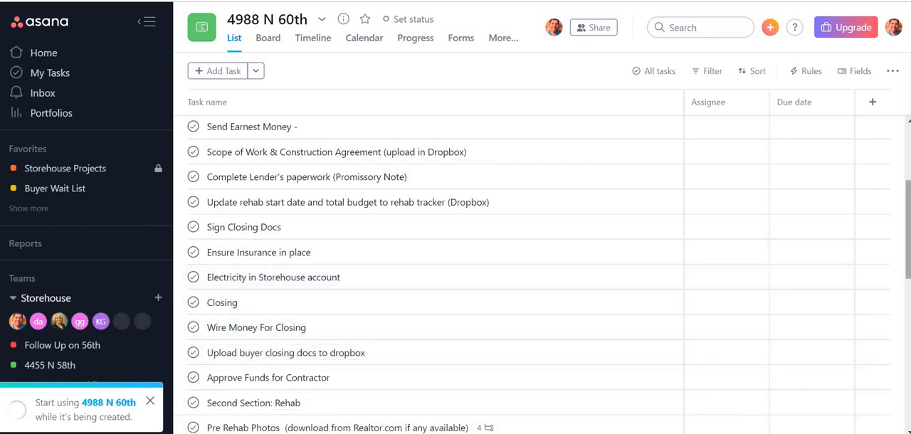
# Step: Mark "Secure Money for Project" and "Make Offer - Sign Purchase Agreement" as complete in the new project
pyautogui.scroll(-8, 909, 314)
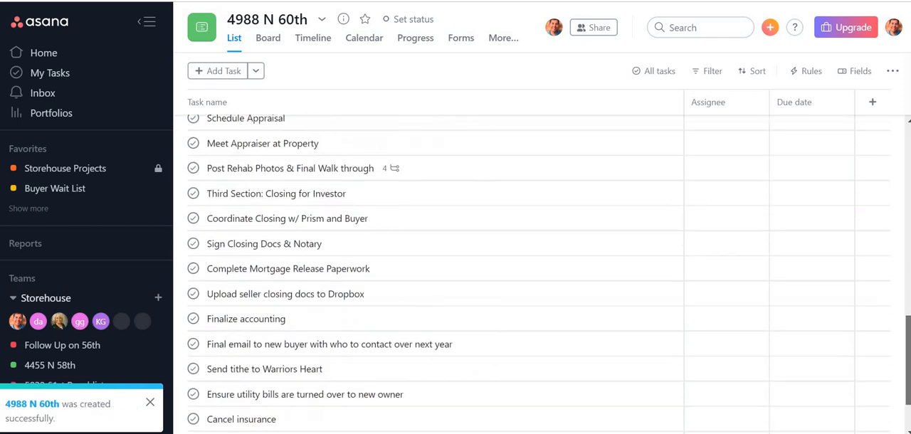
pyautogui.scroll(10, 909, 314)
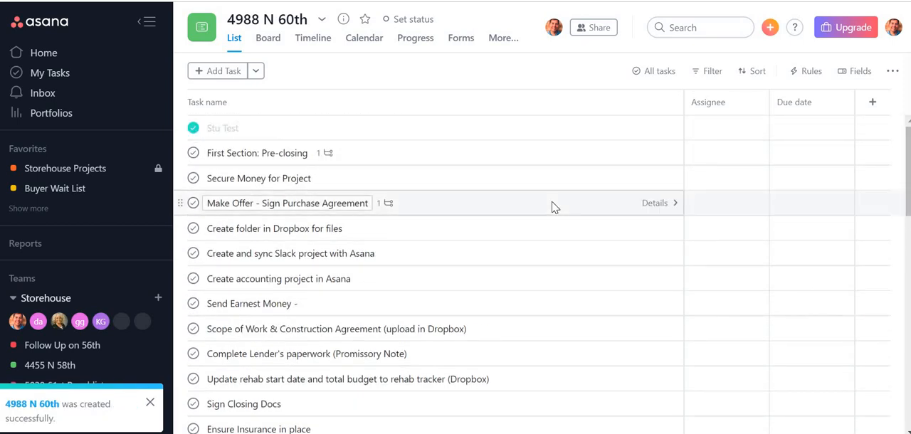
pyautogui.click(285, 153)
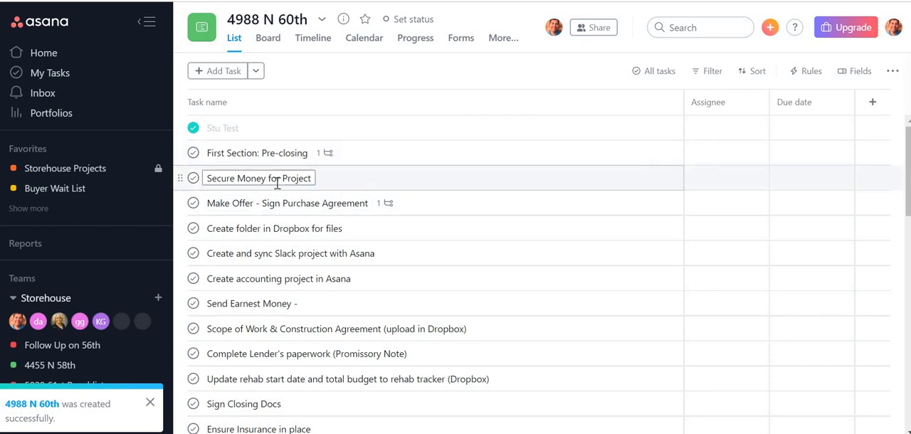
pyautogui.click(194, 179)
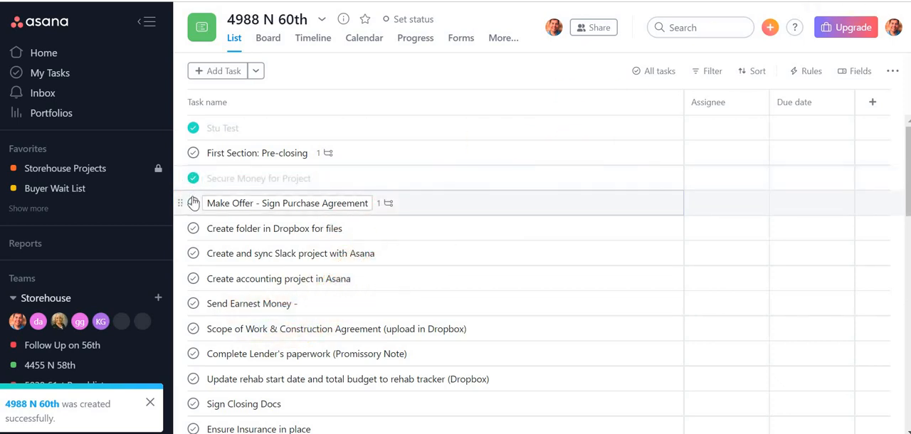
pyautogui.click(193, 203)
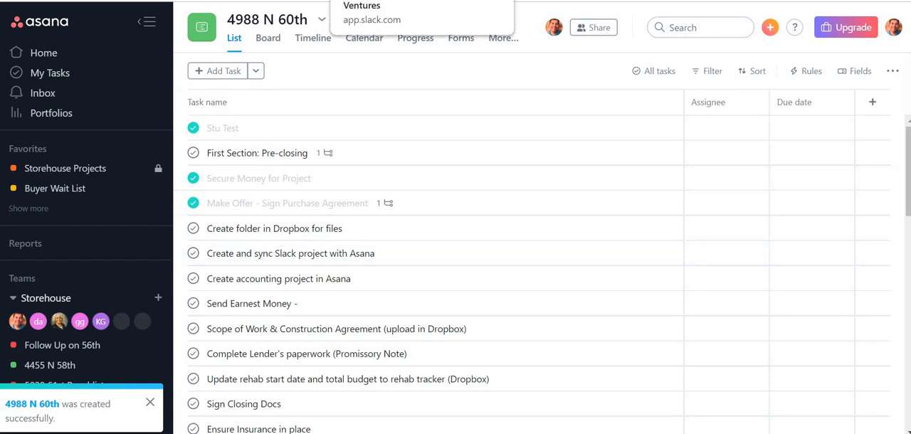
# Step: Switch to Slack and create a public channel named with the new project's property address in lowercase, with hyphens instead of spaces
pyautogui.click(385, 1)
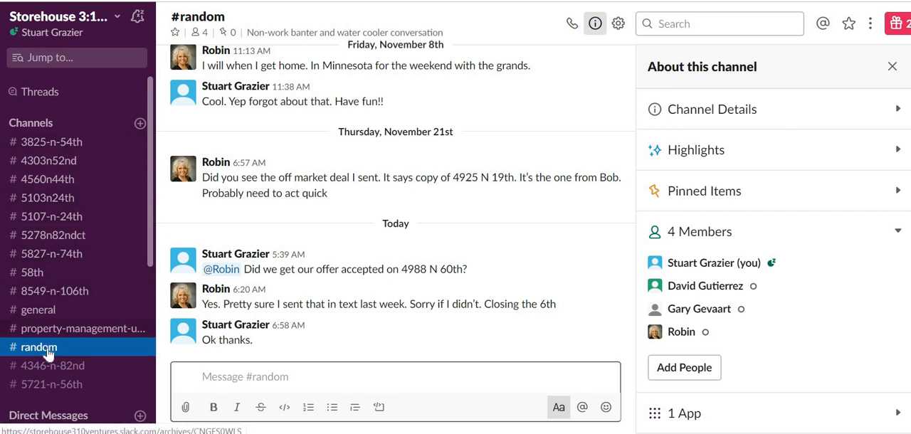
pyautogui.click(140, 124)
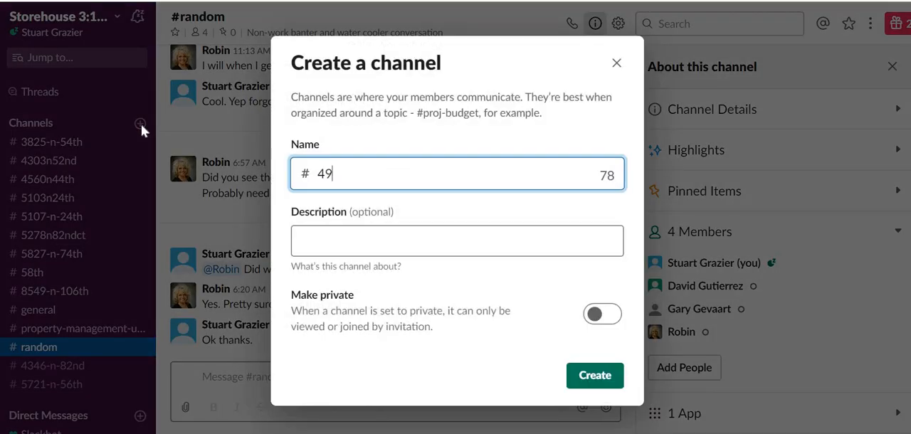
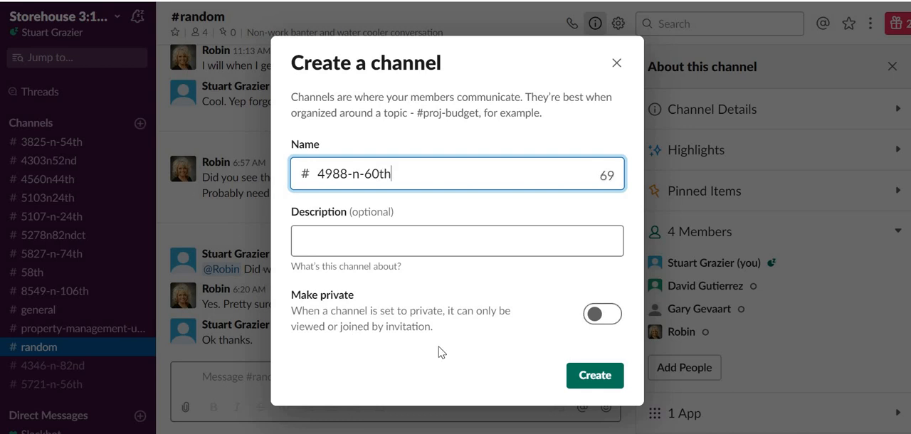
pyautogui.click(596, 378)
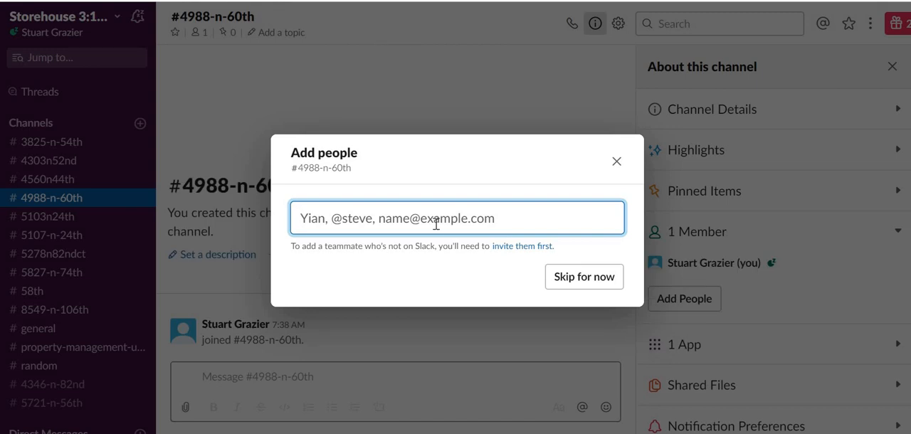
# Step: Add the three other team members to the new property channel
pyautogui.write('ro')
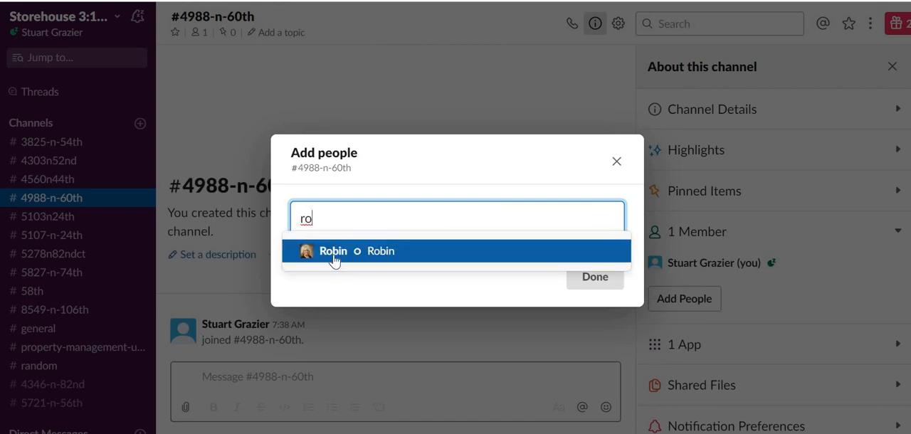
pyautogui.click(333, 253)
pyautogui.write('da')
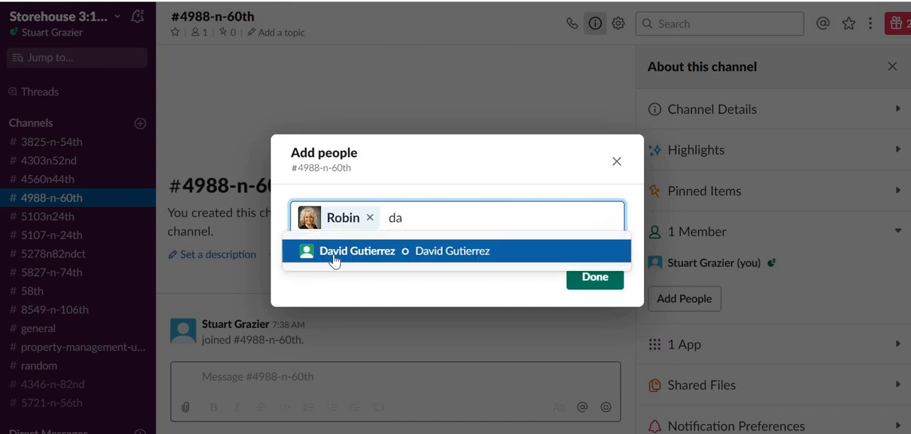
pyautogui.click(335, 260)
pyautogui.write('gar')
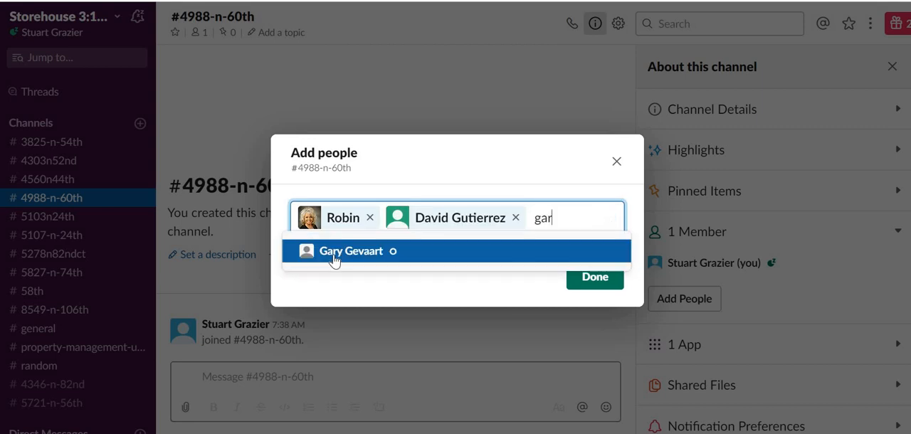
pyautogui.doubleClick(334, 260)
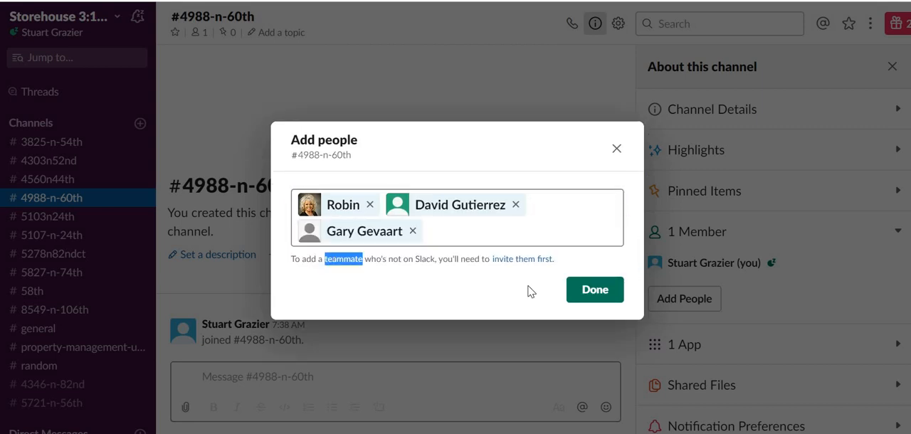
pyautogui.click(590, 294)
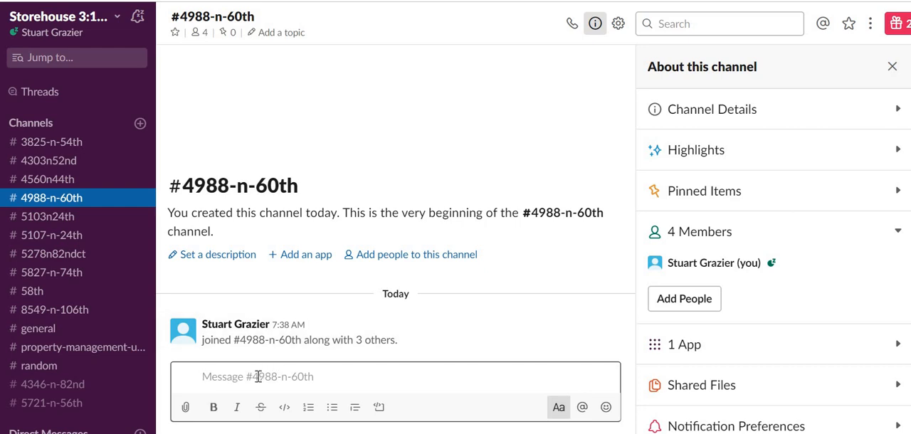
# Step: Run the "/asana link" command in the new property channel and link it to the Asana project for the same property
pyautogui.write('a')
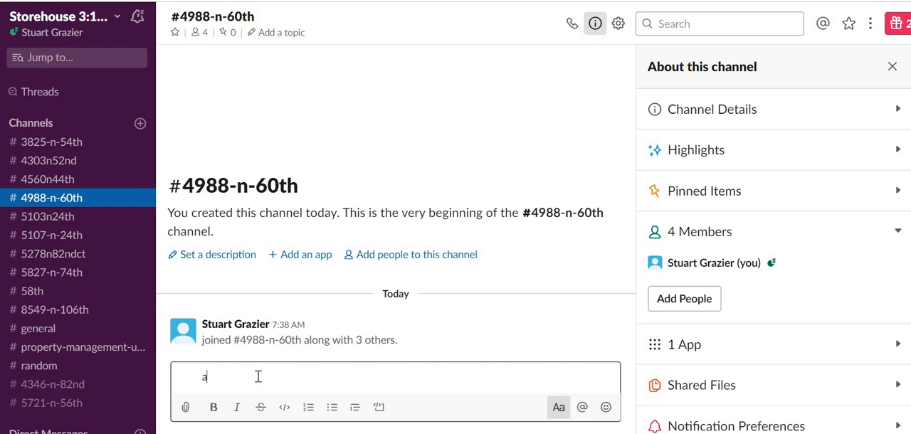
pyautogui.press('BackSpace')
pyautogui.write('/asa')
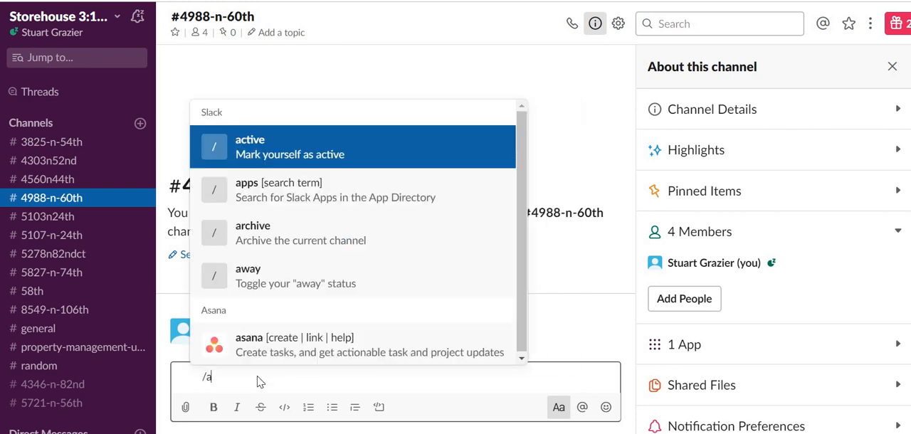
pyautogui.write('na link')
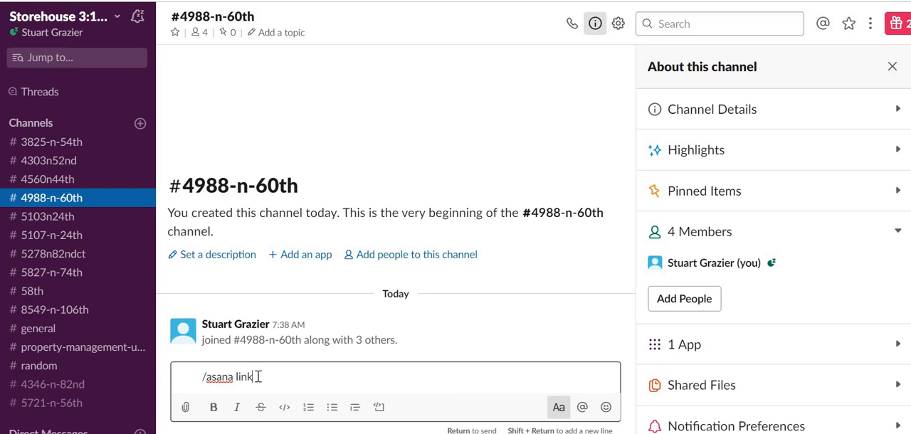
pyautogui.press('Return')
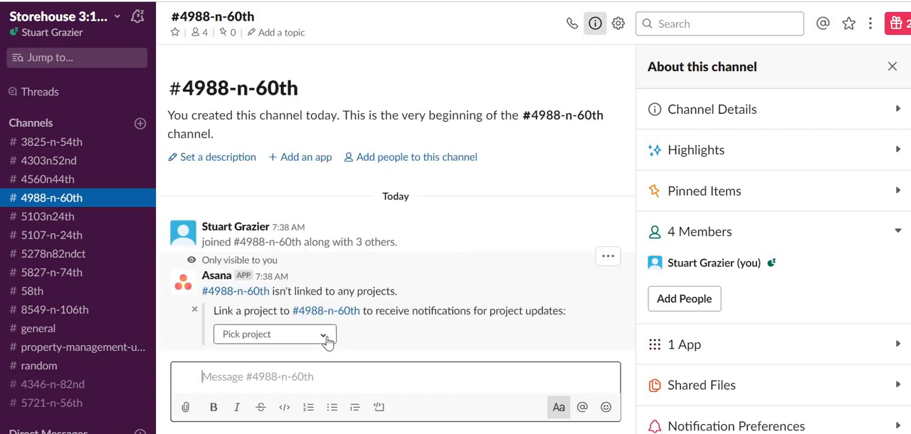
pyautogui.click(328, 340)
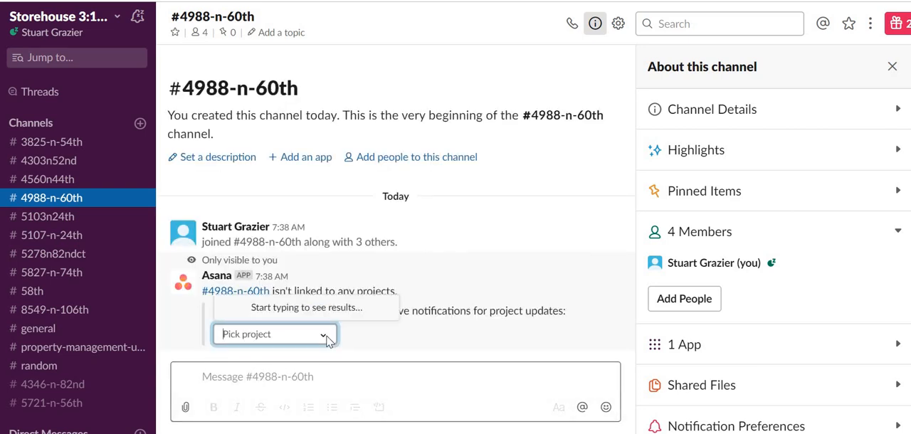
pyautogui.write('498')
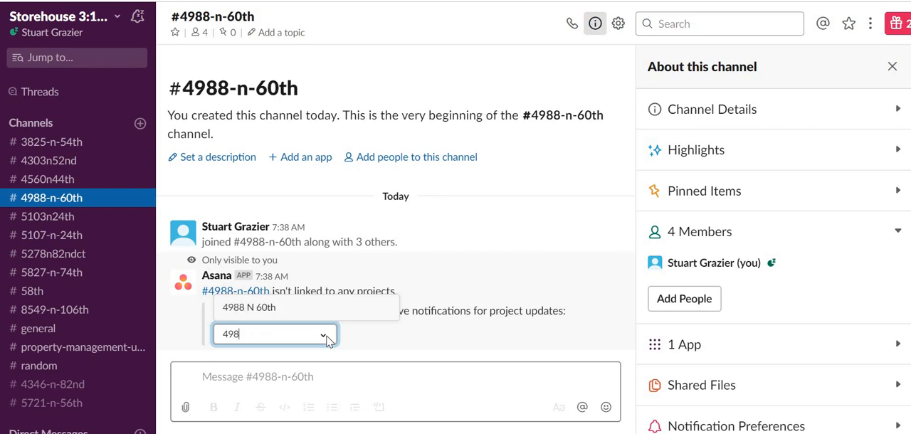
pyautogui.click(243, 310)
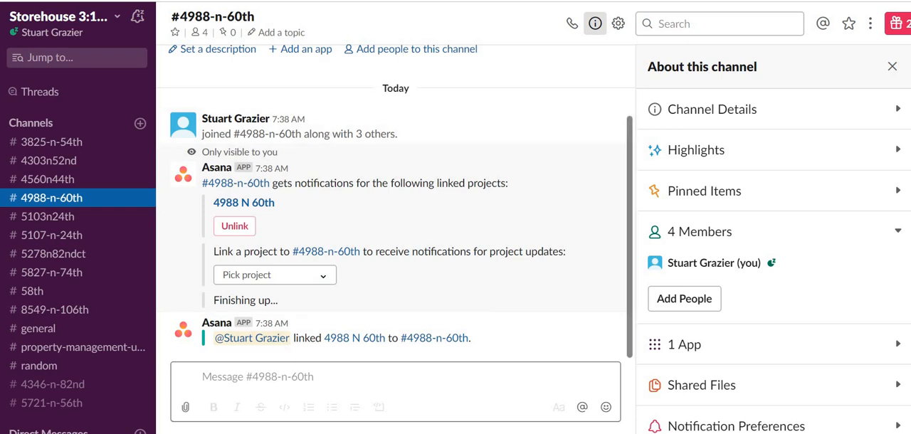
# Step: Switch to Asana and mark "Create and sync Slack project with Asana" as complete in the new property project
pyautogui.click(225, 0)
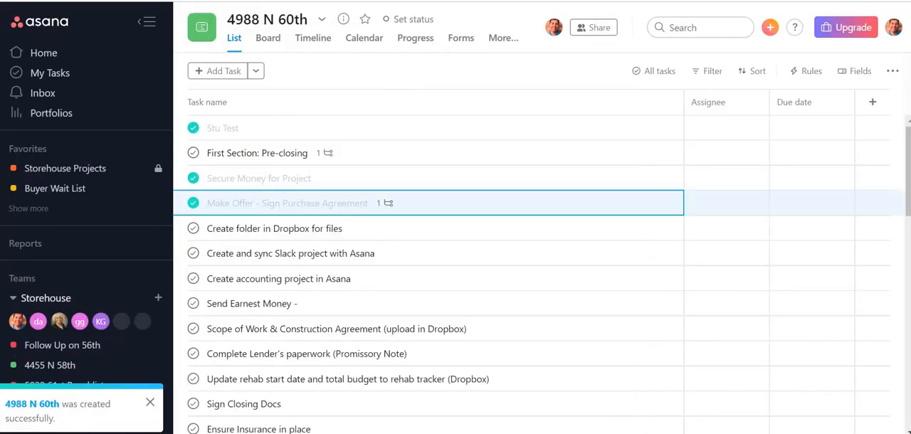
pyautogui.click(193, 254)
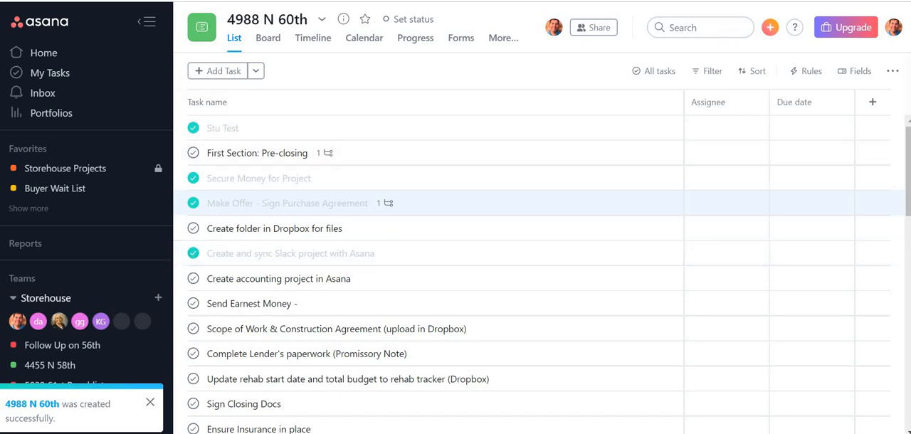
pyautogui.click(392, 0)
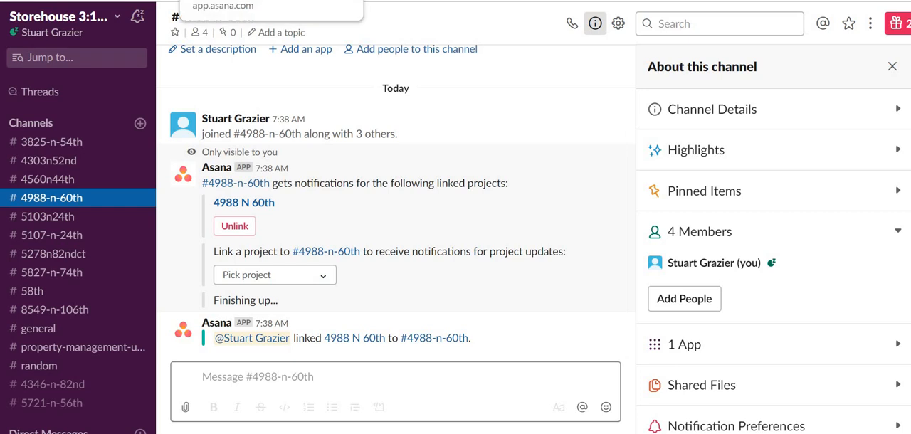
pyautogui.click(235, 0)
pyautogui.click(194, 253)
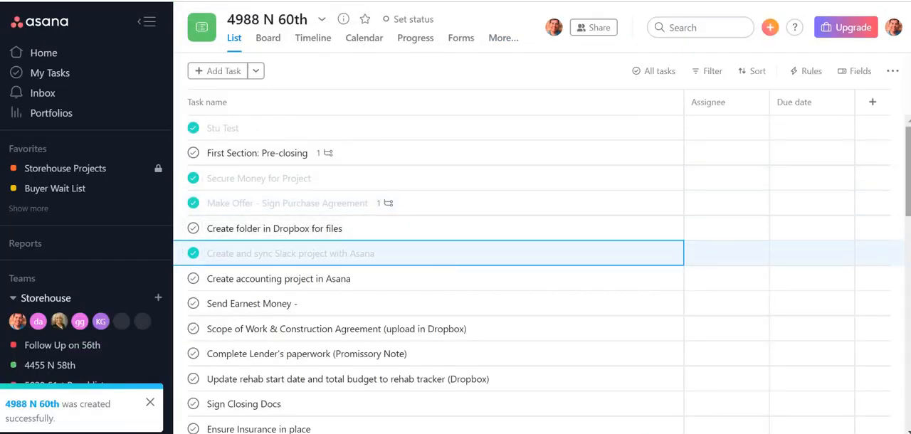
# Step: Review the new project's full task checklist, from the pre-closing section through the rehab and investor closing sections
pyautogui.scroll(-1, 909, 186)
pyautogui.scroll(1, 910, 186)
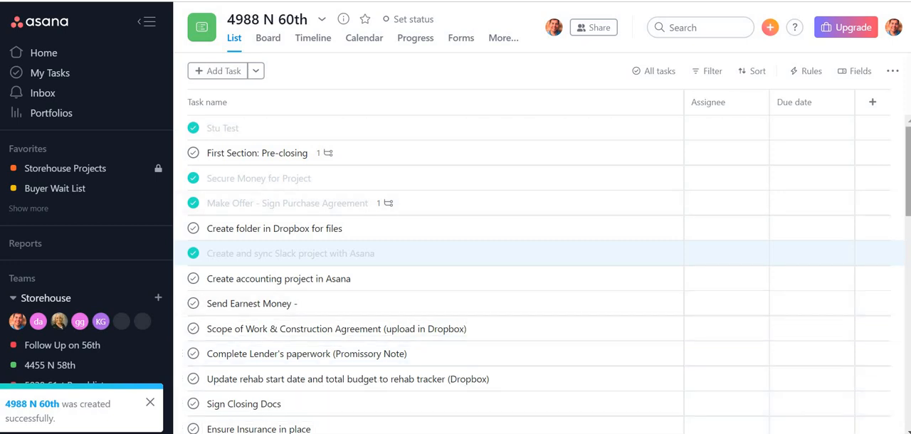
pyautogui.scroll(-2, 498, 274)
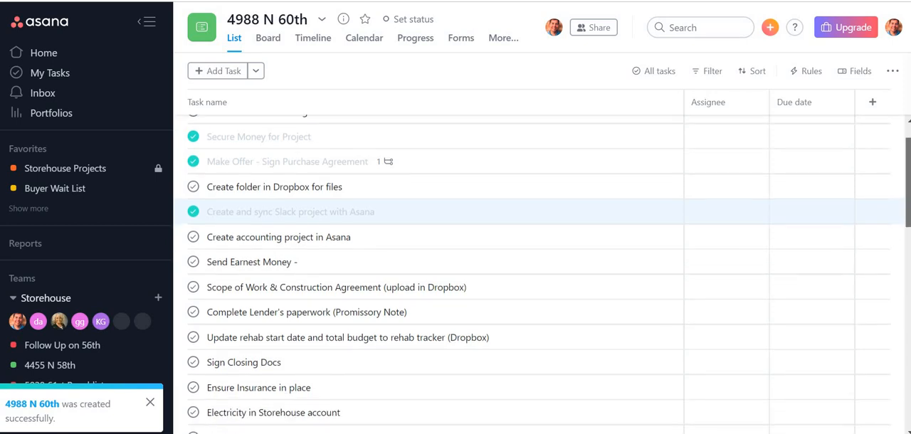
pyautogui.scroll(-1, 544, 274)
pyautogui.scroll(-1, 498, 274)
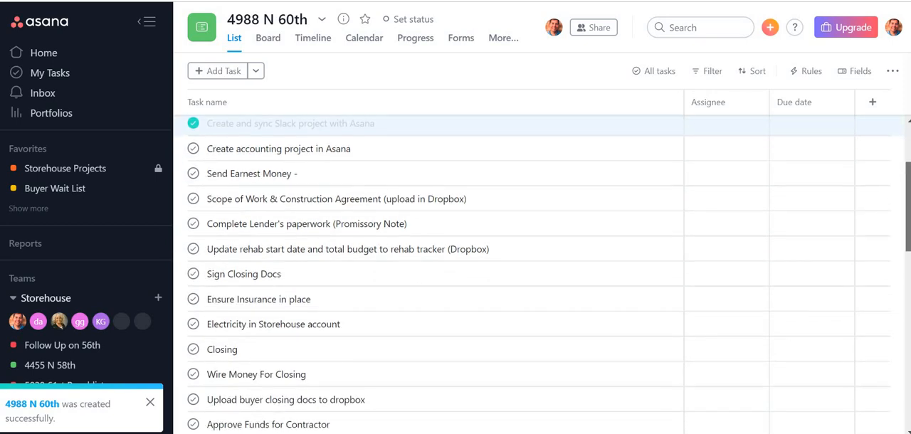
pyautogui.scroll(-3, 498, 274)
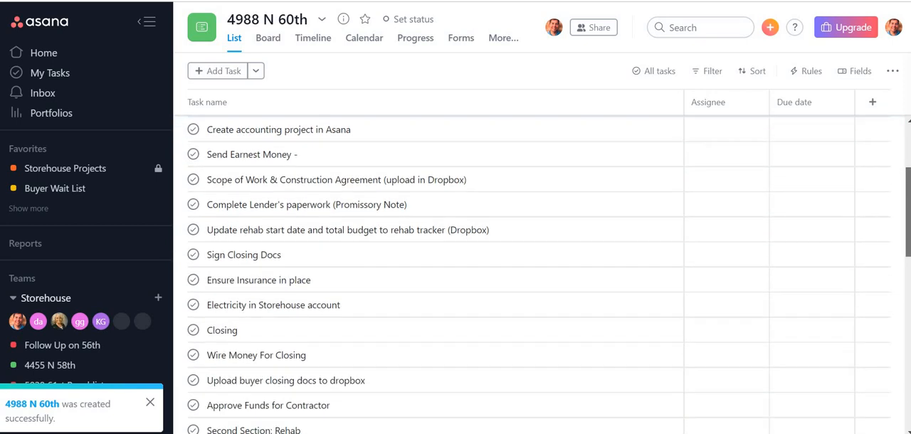
pyautogui.scroll(-2, 498, 275)
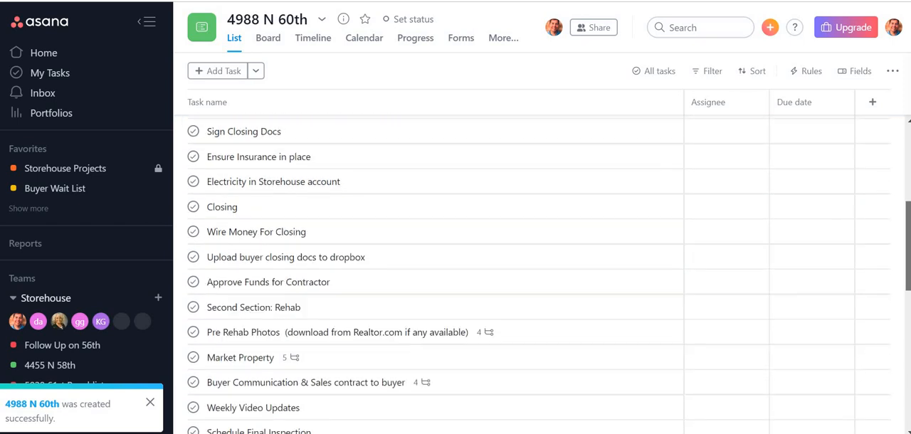
pyautogui.scroll(-1, 498, 274)
pyautogui.scroll(-1, 498, 274)
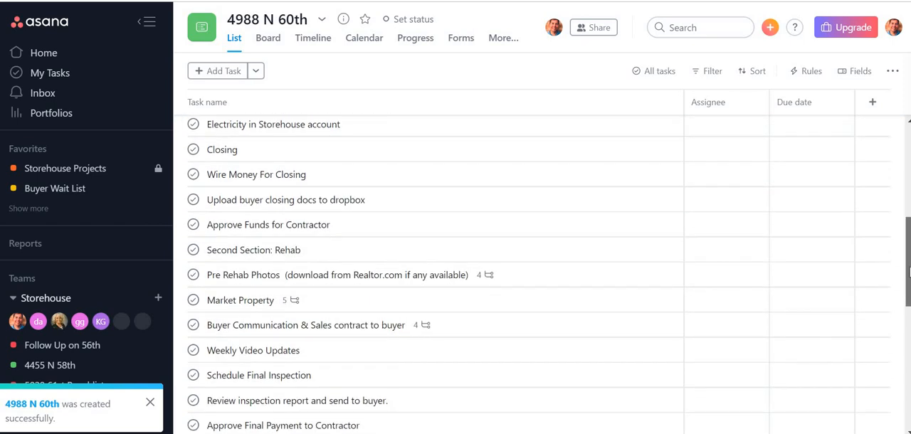
pyautogui.scroll(-1, 499, 274)
pyautogui.scroll(-7, 908, 354)
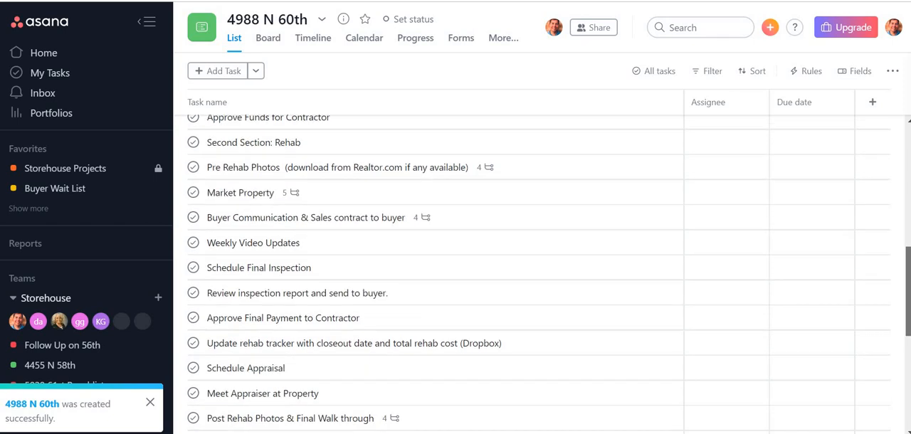
pyautogui.scroll(-8, 908, 354)
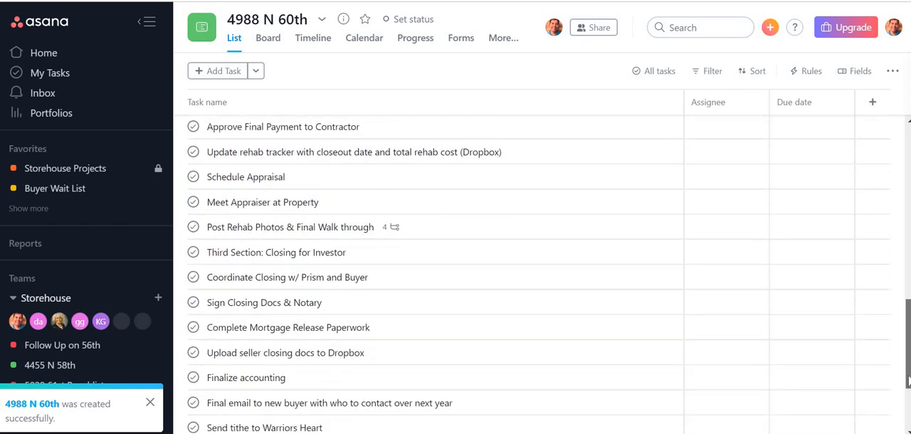
pyautogui.scroll(7, 905, 319)
pyautogui.scroll(20, 906, 319)
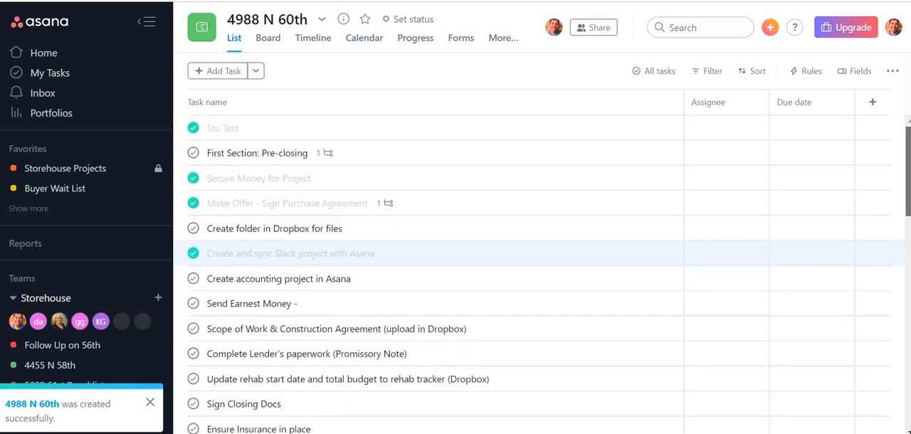
# Step: Open the Asana home page and look over the tasks due soon, favorites and recent projects
pyautogui.click(60, 56)
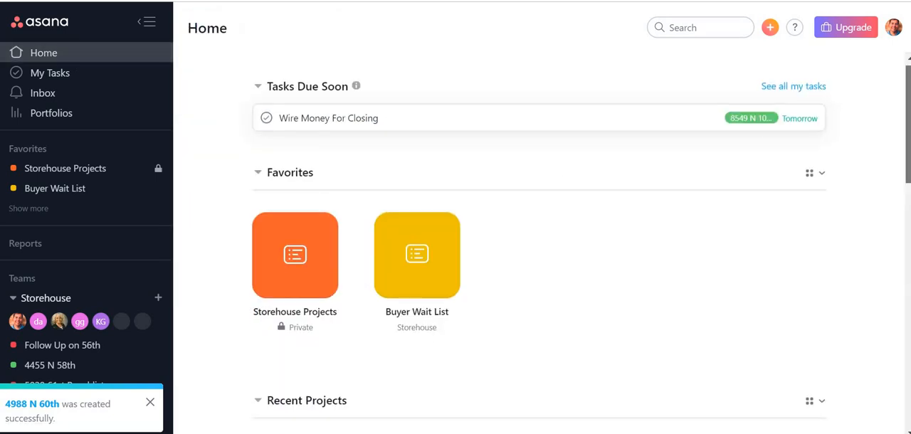
pyautogui.scroll(-4, 540, 249)
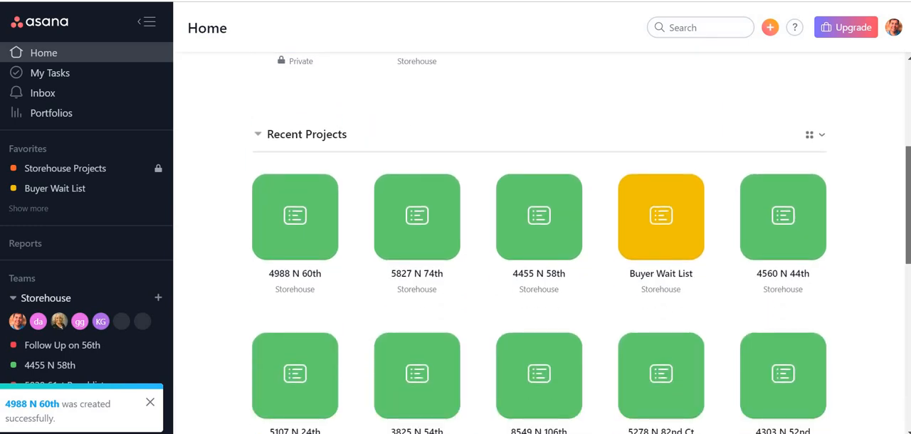
pyautogui.scroll(-1, 582, 245)
pyautogui.scroll(-1, 539, 245)
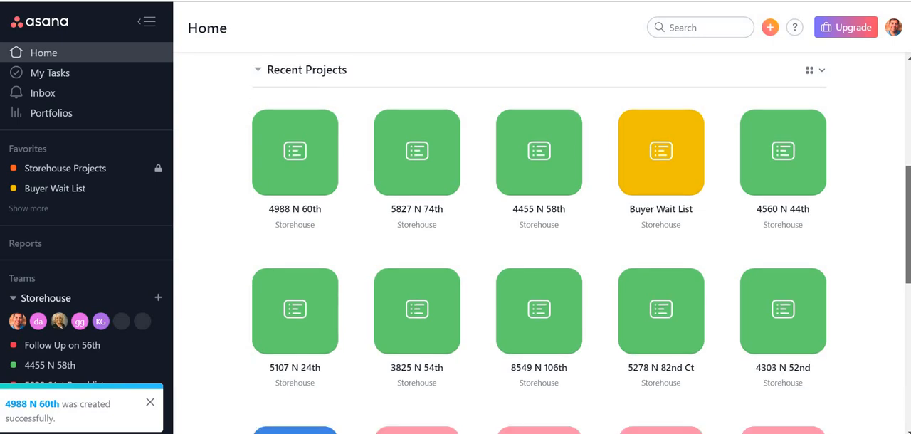
pyautogui.scroll(-1, 582, 243)
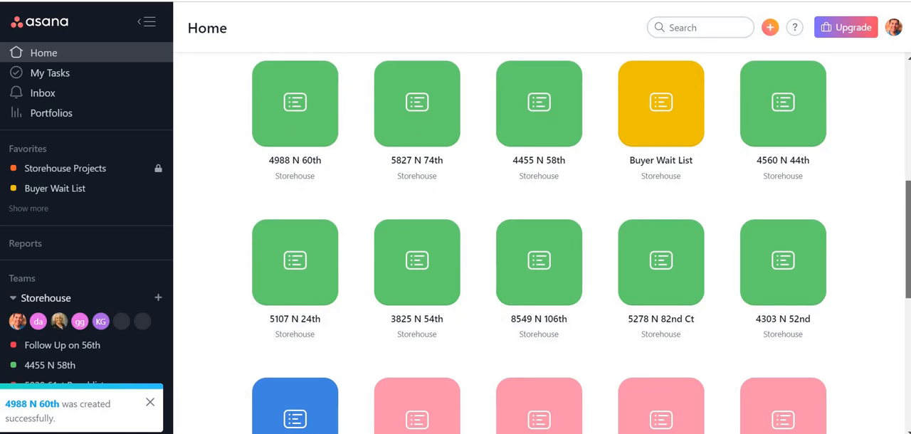
pyautogui.scroll(1, 908, 241)
pyautogui.scroll(1, 908, 241)
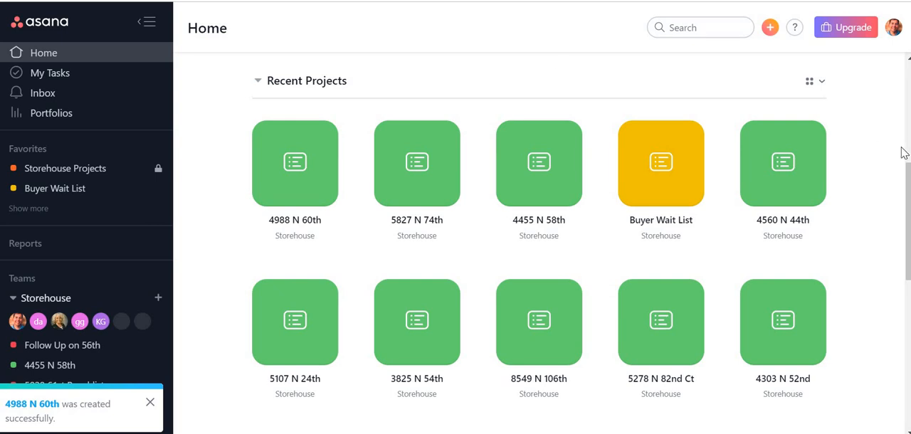
pyautogui.scroll(5, 541, 242)
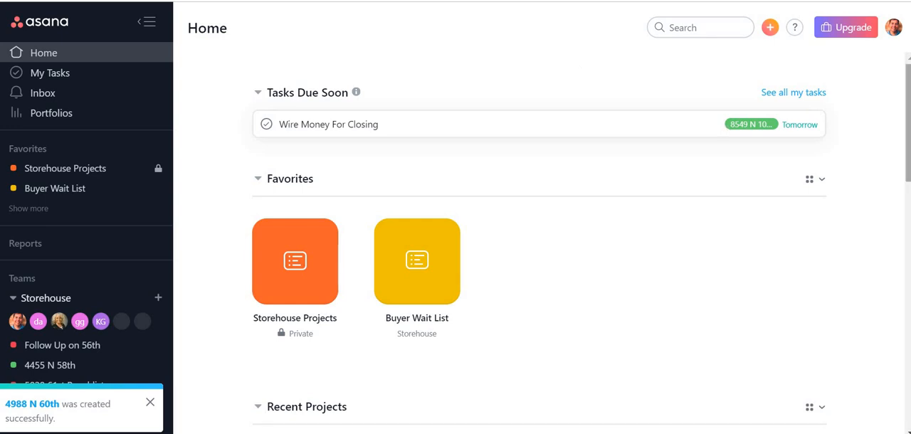
pyautogui.scroll(-5, 541, 247)
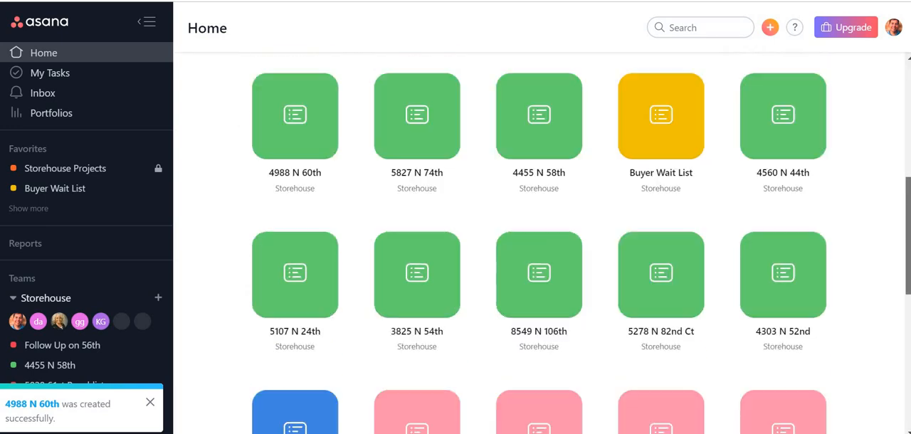
pyautogui.scroll(2, 541, 247)
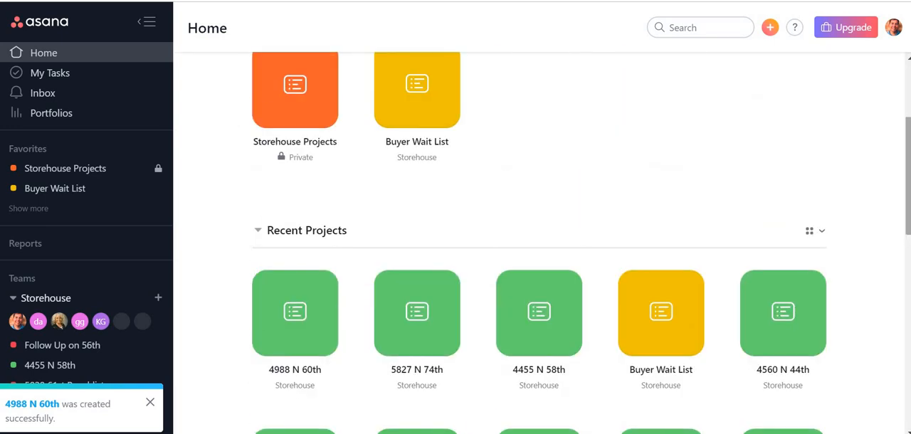